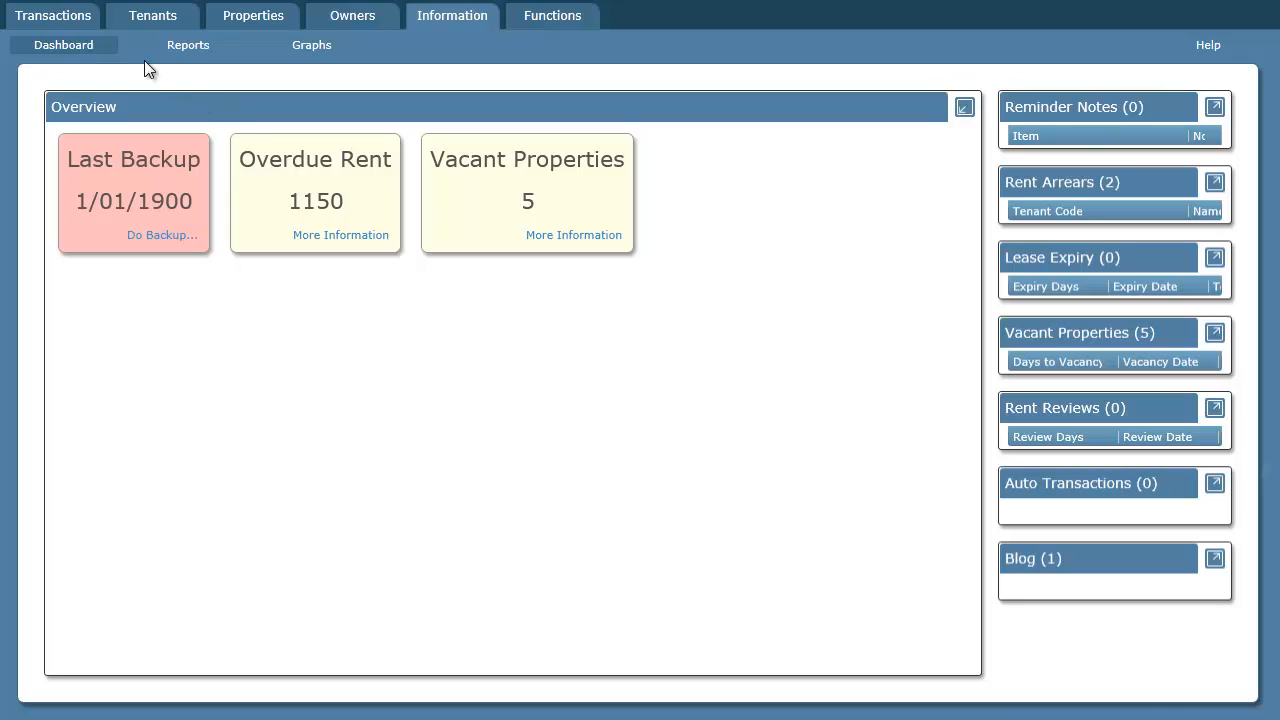
Import the bank statement file TransactionExport.ofx for the bank account BankA/C.
{"action": "left_click", "coordinate": [70, 20]}
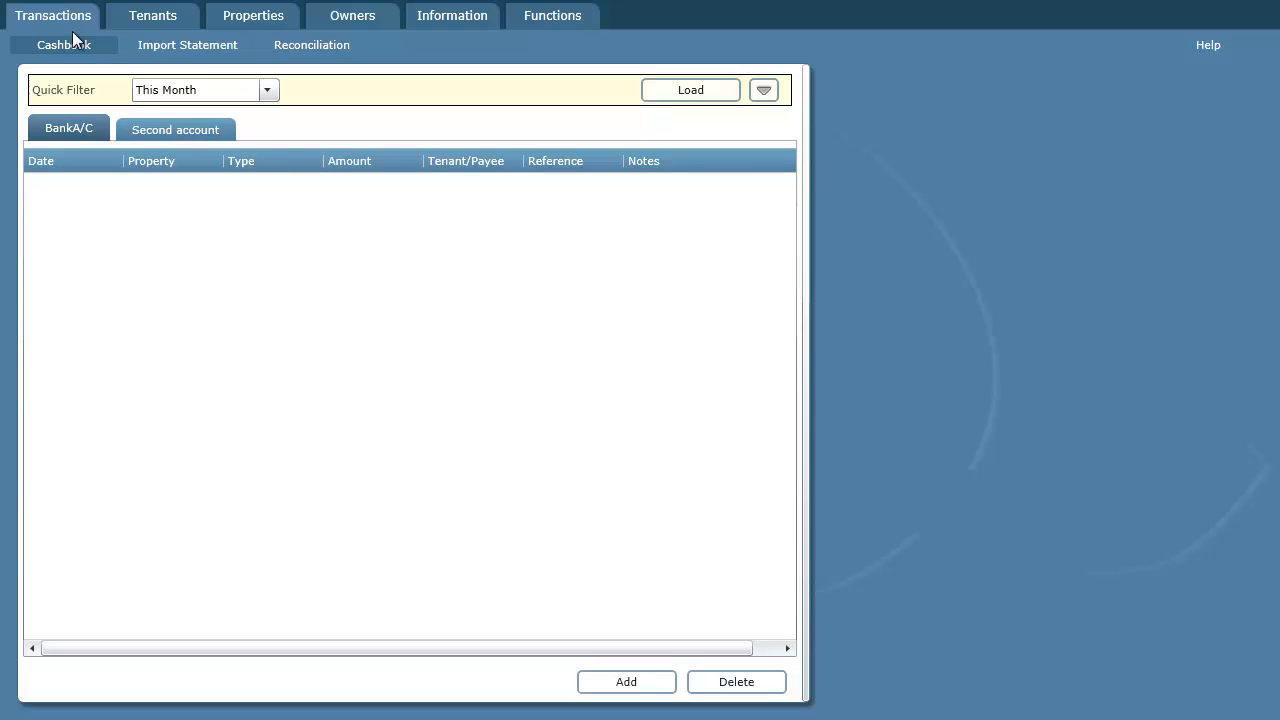
{"action": "left_click", "coordinate": [188, 47]}
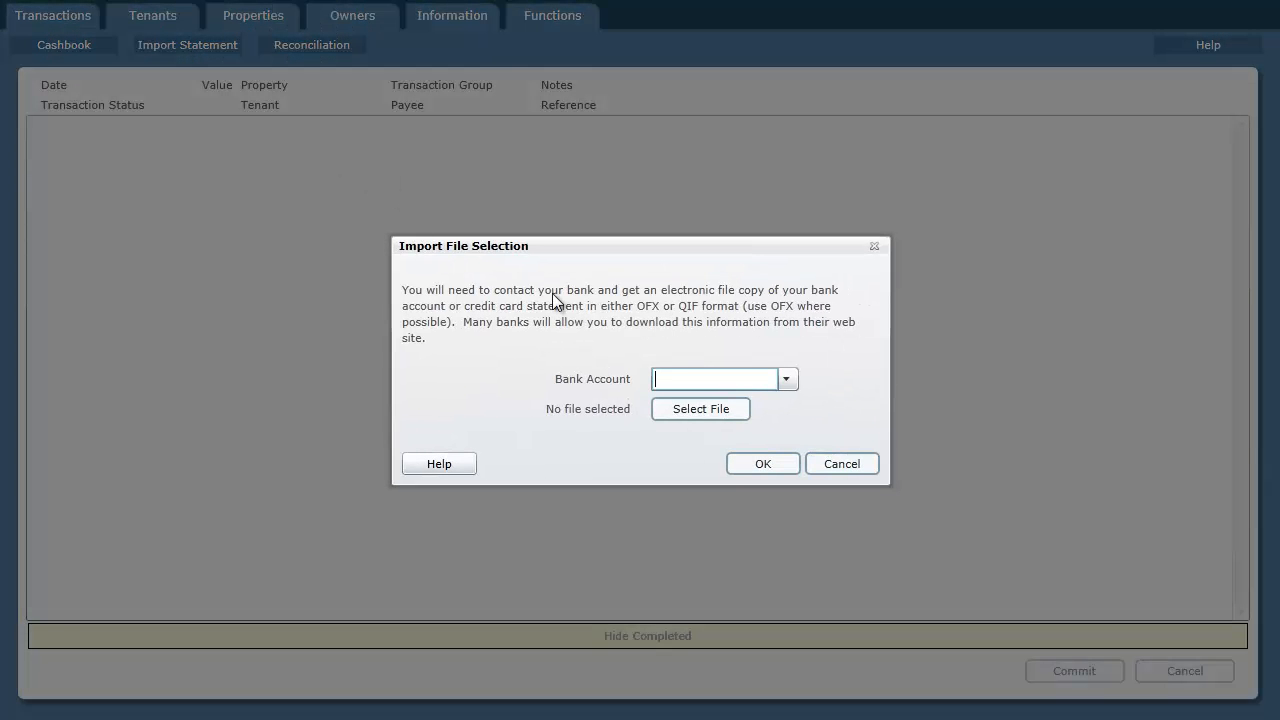
{"action": "left_click", "coordinate": [786, 379]}
{"action": "left_click", "coordinate": [679, 404]}
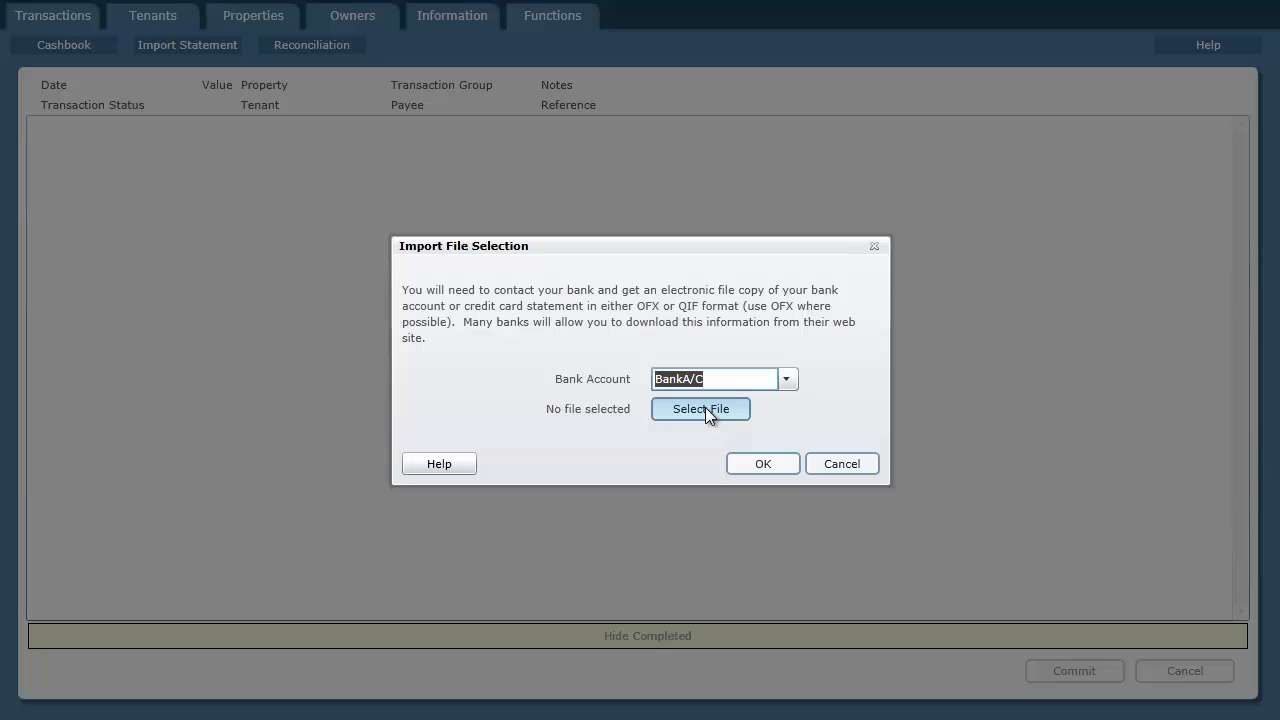
{"action": "left_click", "coordinate": [705, 408]}
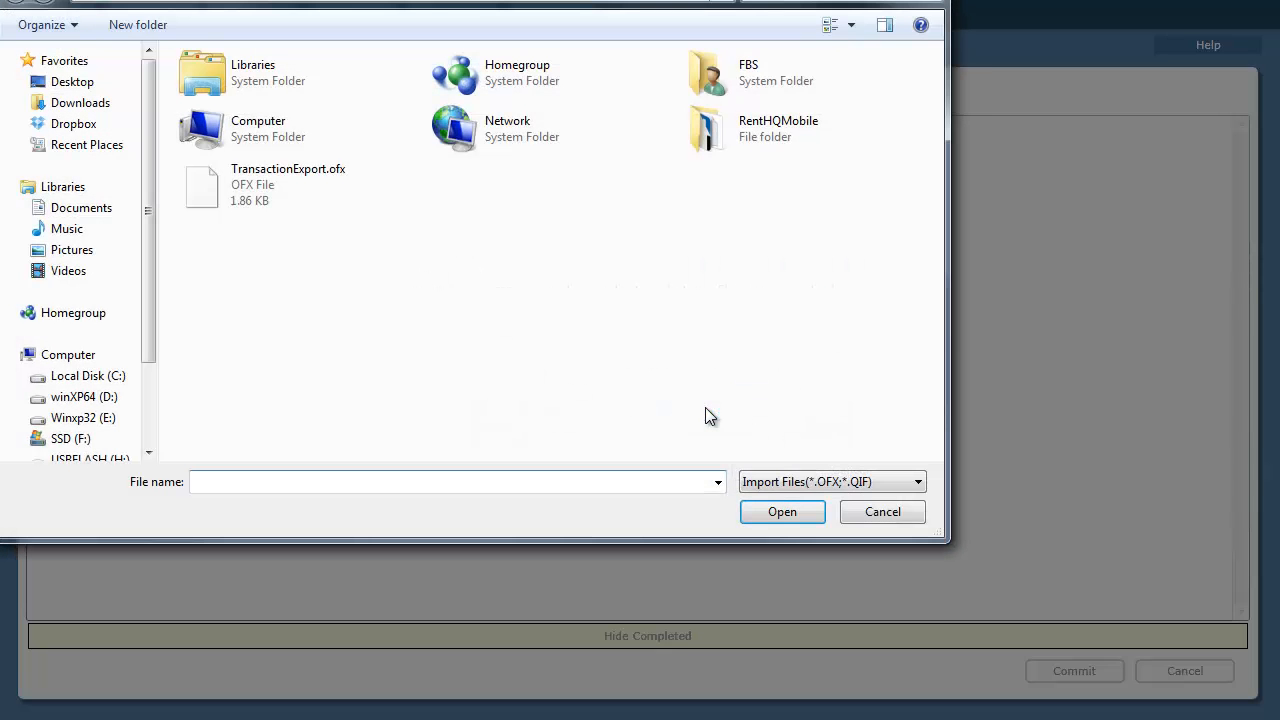
{"action": "left_click", "coordinate": [242, 198]}
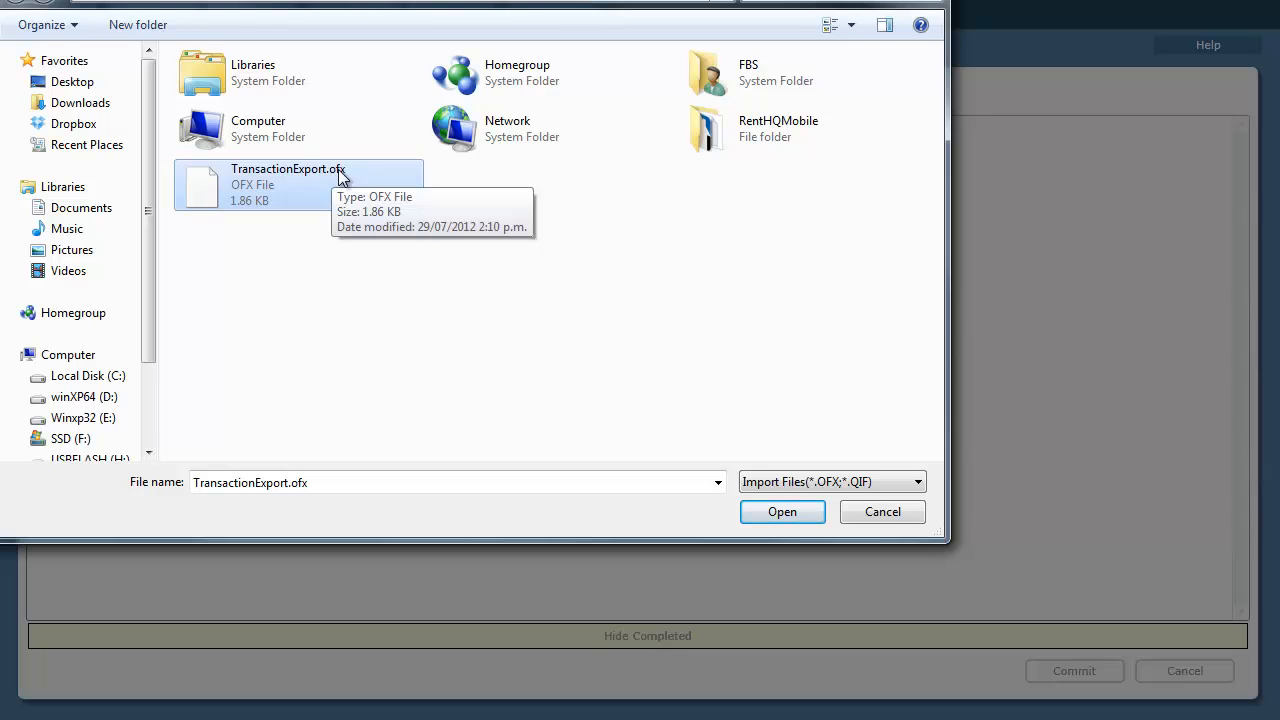
{"action": "left_click", "coordinate": [779, 512]}
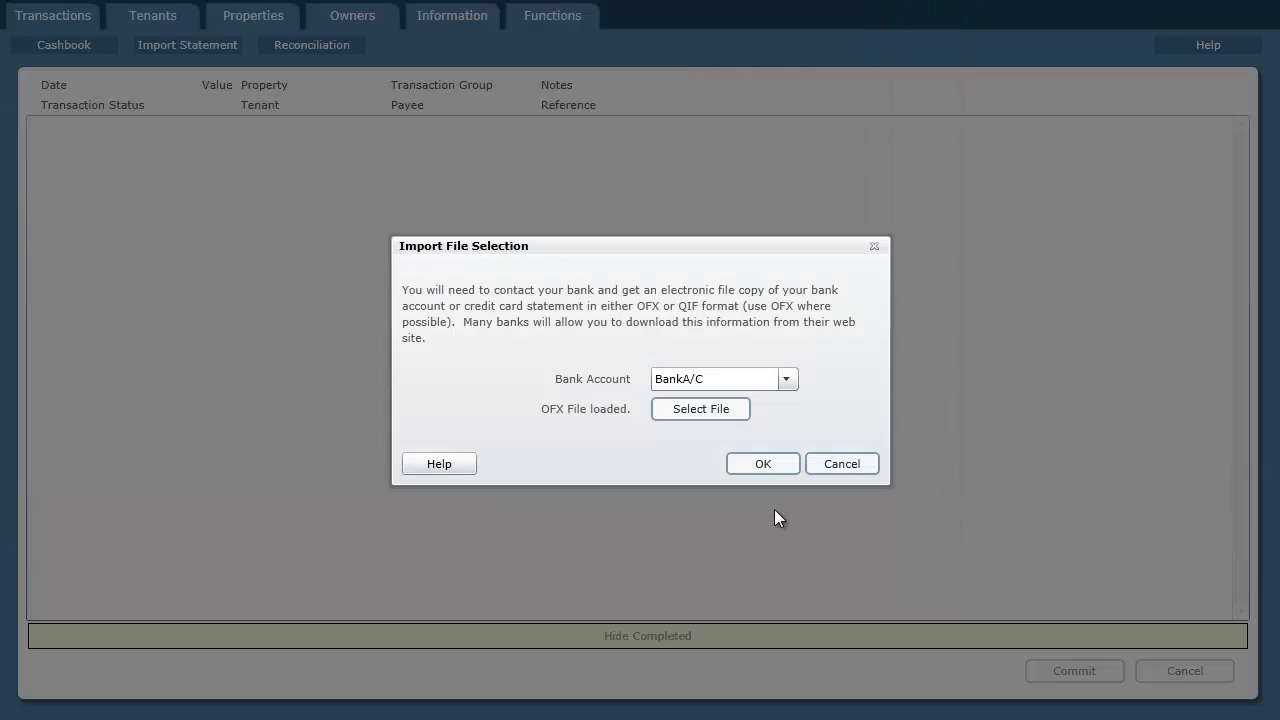
{"action": "left_click", "coordinate": [772, 465]}
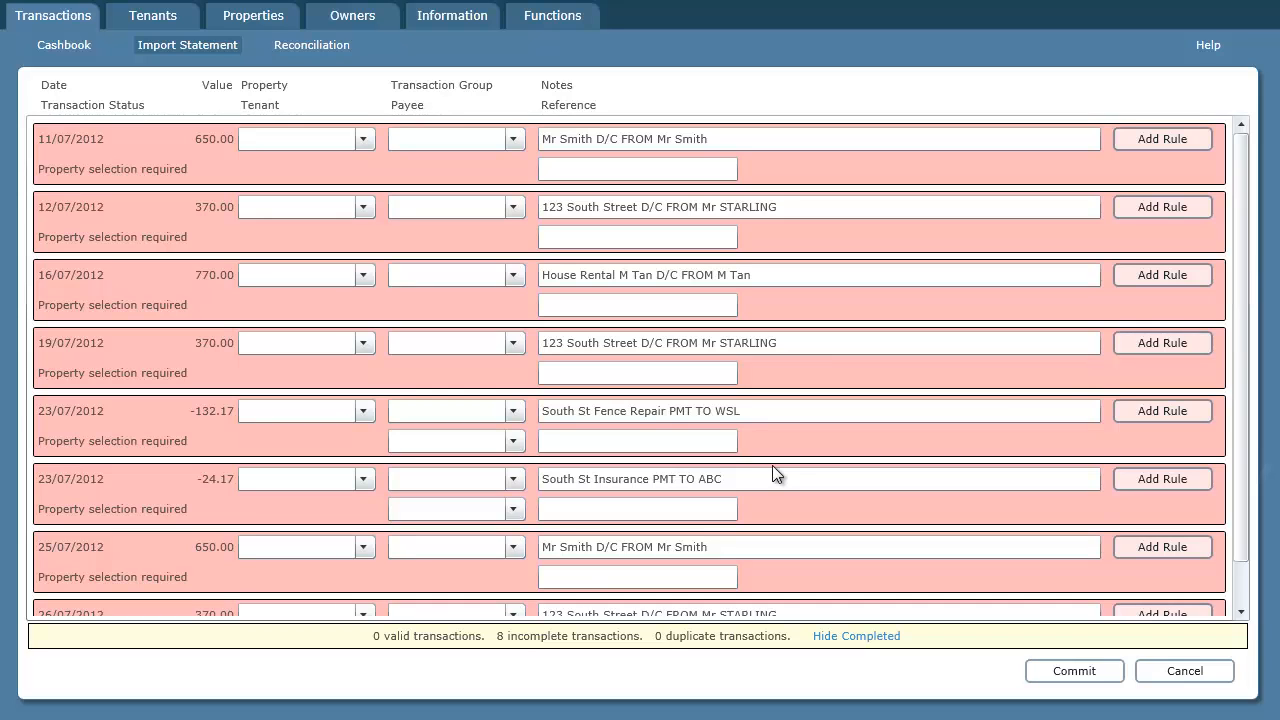
Assign the 11/07/2012 transaction of 650.00 to property 2 with the transaction group Rent.
{"action": "left_click_drag", "start_coordinate": [1246, 317], "coordinate": [1233, 288]}
{"action": "left_click", "coordinate": [365, 140]}
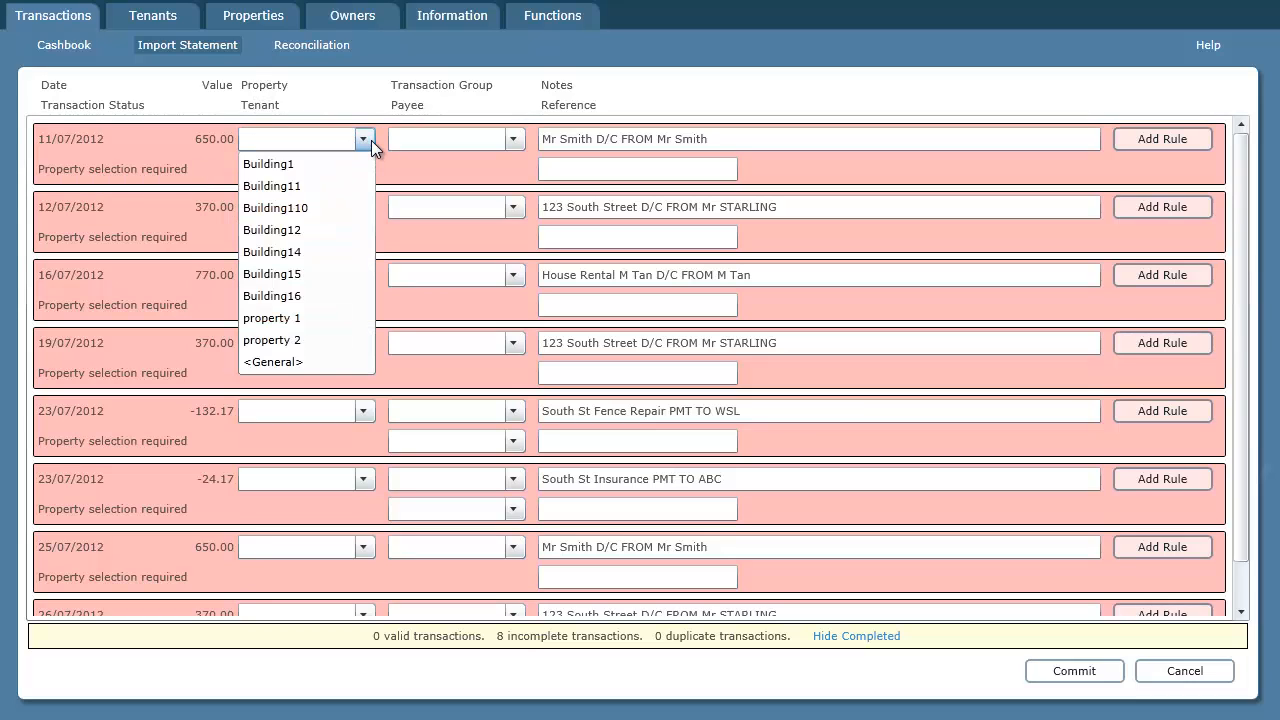
{"action": "left_click", "coordinate": [291, 341]}
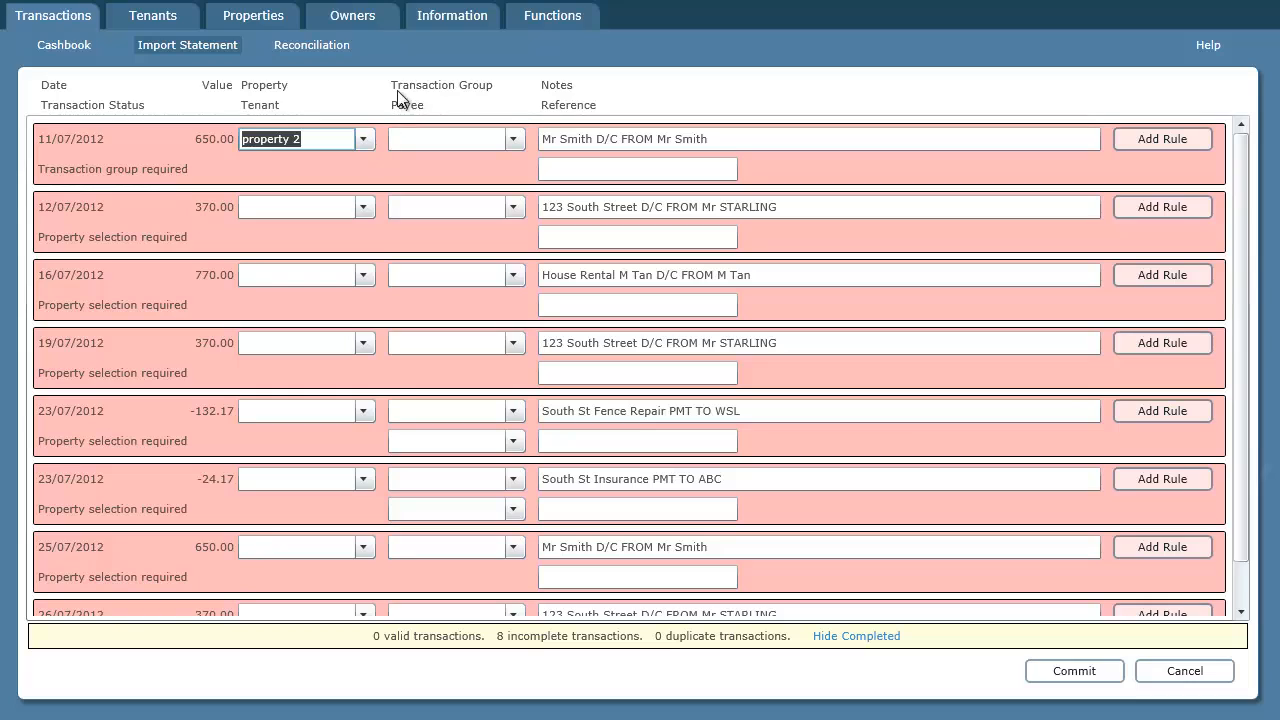
{"action": "left_click", "coordinate": [513, 140]}
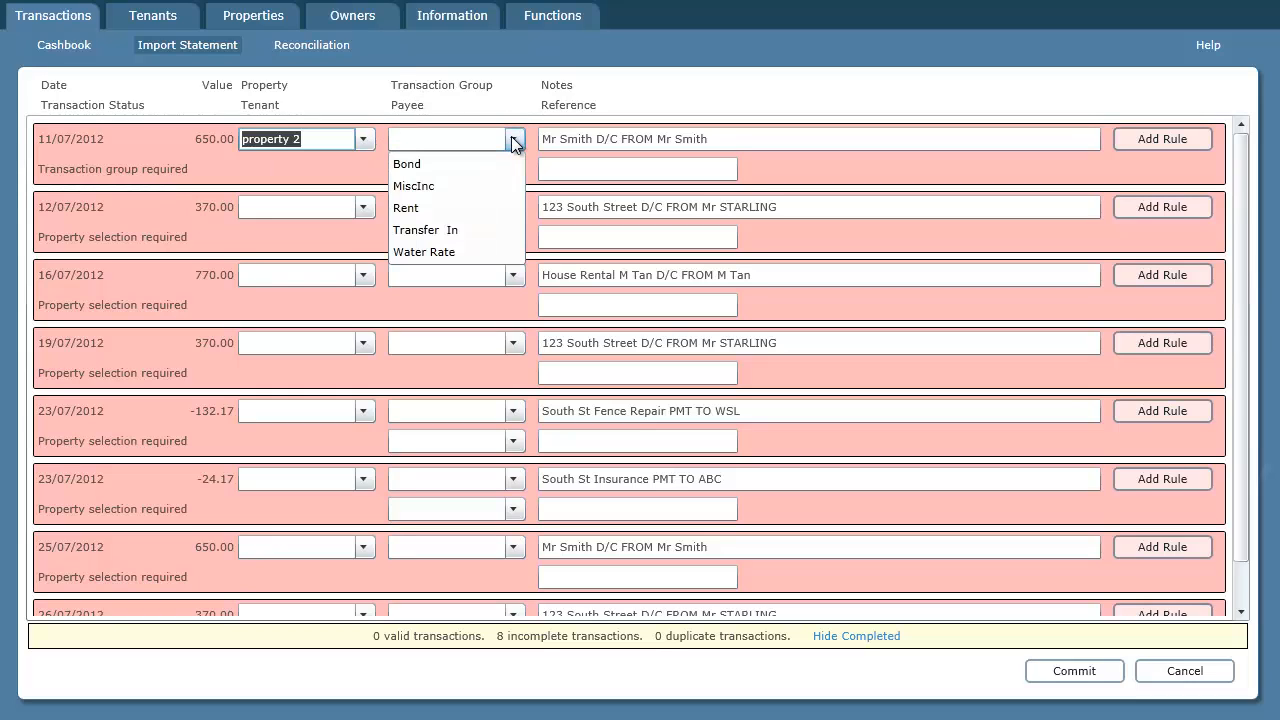
{"action": "left_click", "coordinate": [410, 208]}
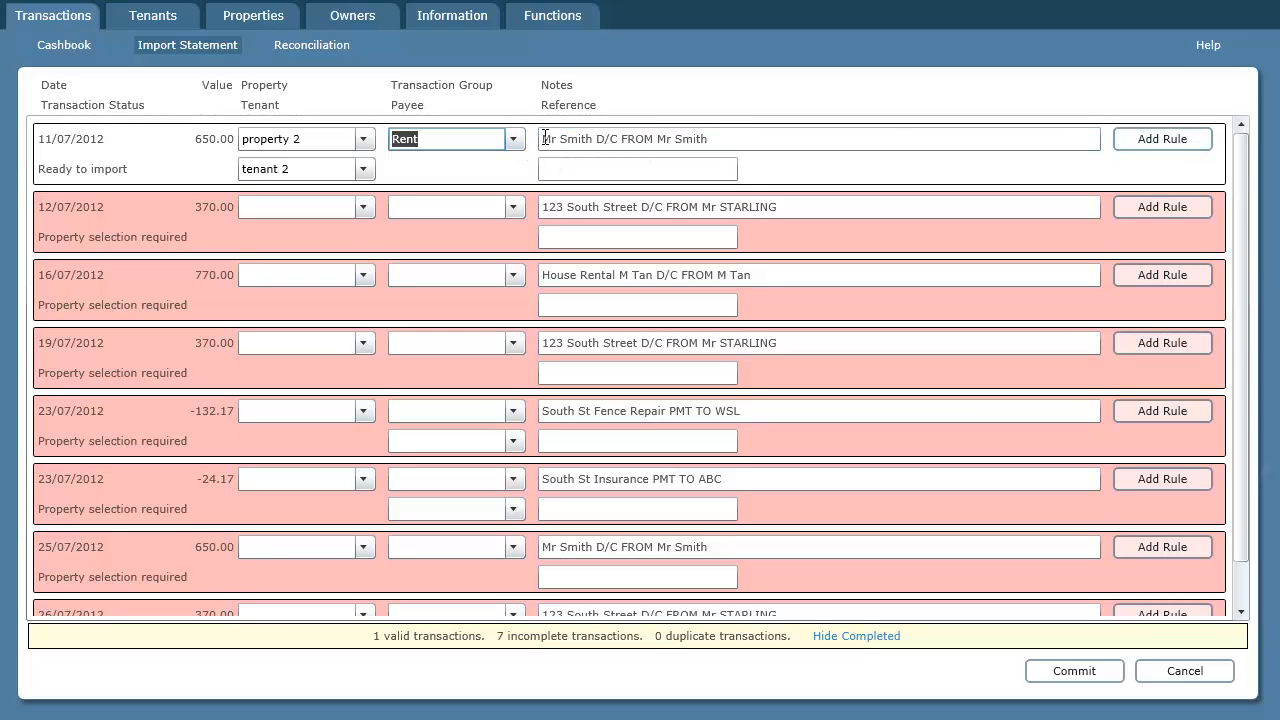
Start an import rule from the 11/07/2012 transaction, naming it Rent followed by the payer's name and keeping the suggested notes phrase.
{"action": "left_click_drag", "start_coordinate": [543, 140], "coordinate": [712, 138]}
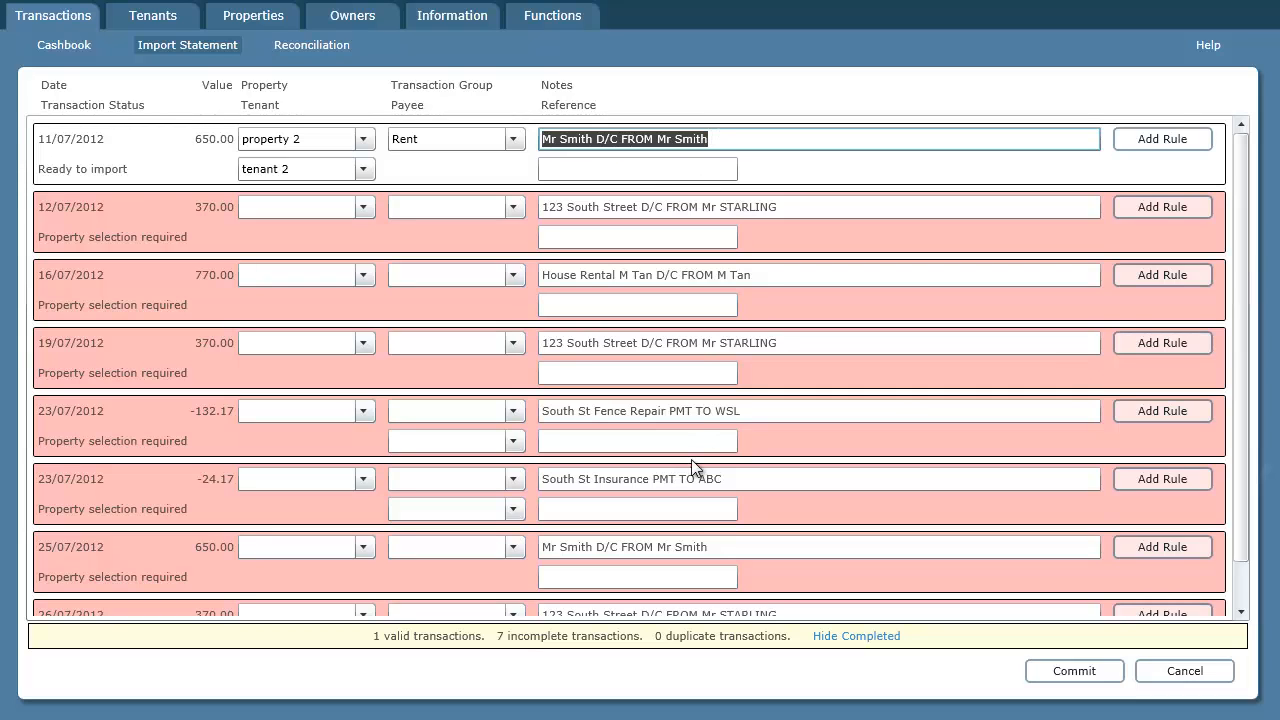
{"action": "left_click_drag", "start_coordinate": [729, 546], "coordinate": [545, 552]}
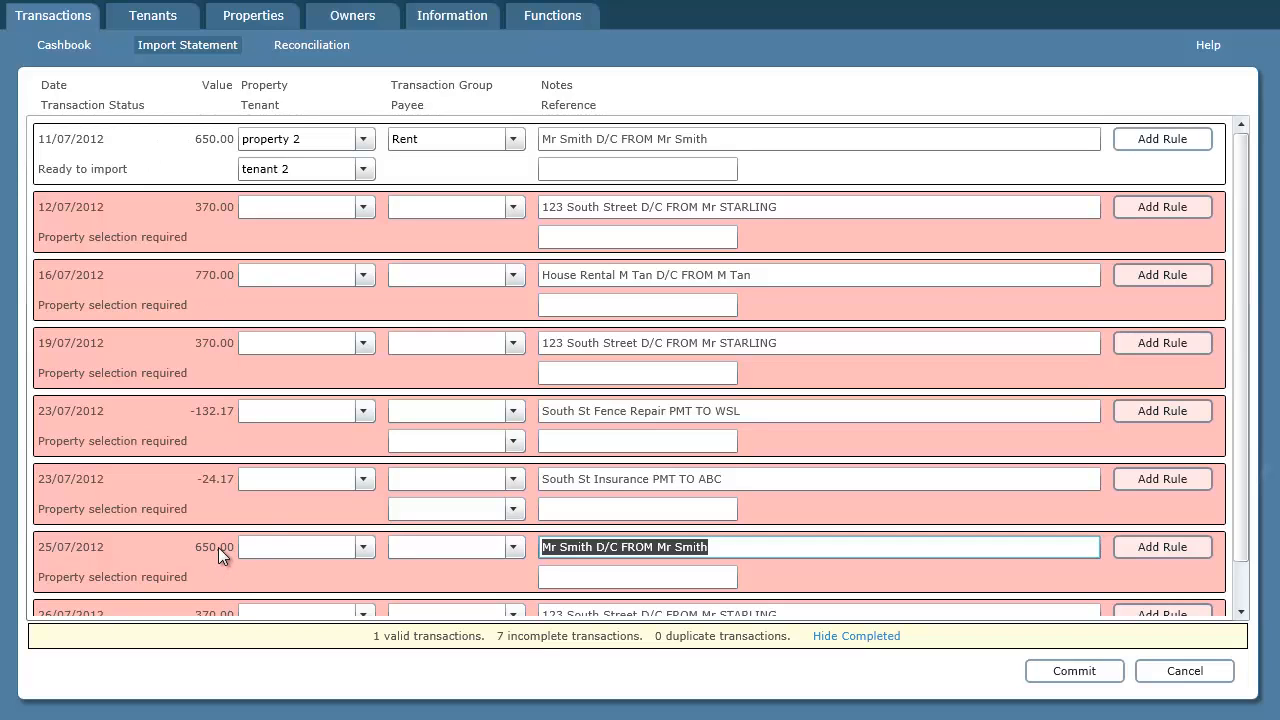
{"action": "left_click", "coordinate": [1159, 138]}
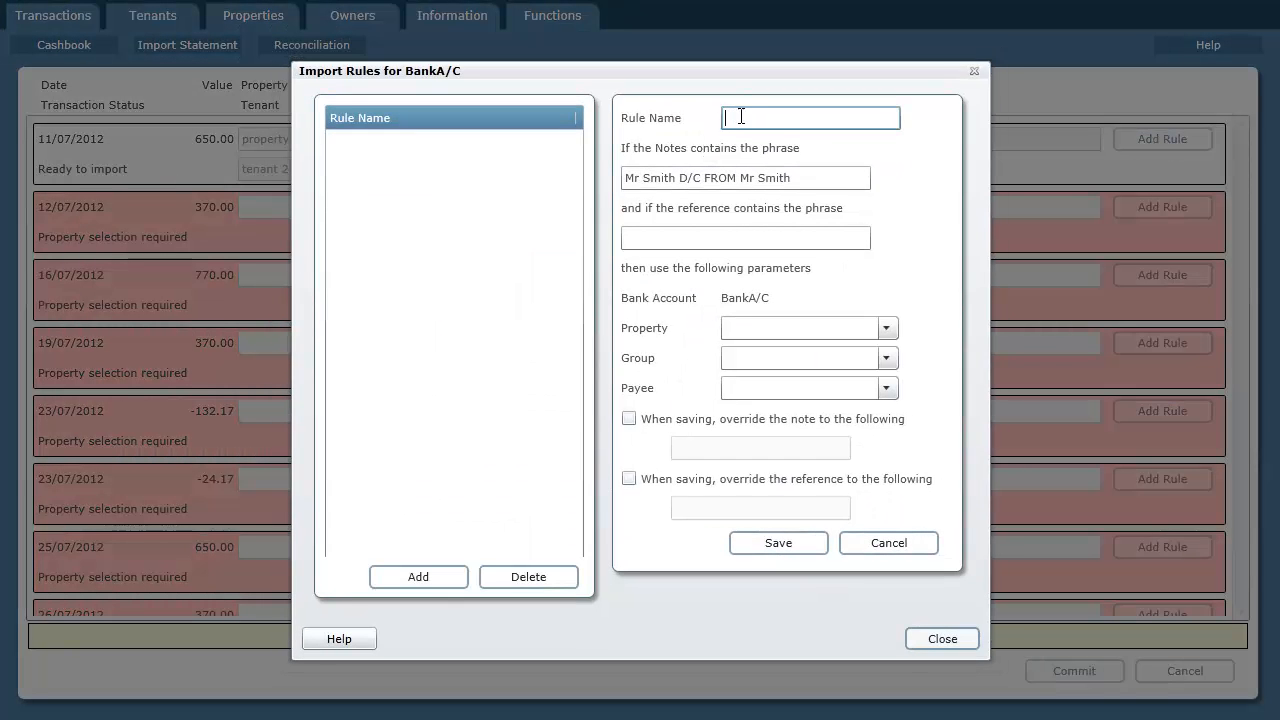
{"action": "type", "text": "Mr Smith"}
{"action": "key", "text": "Tab"}
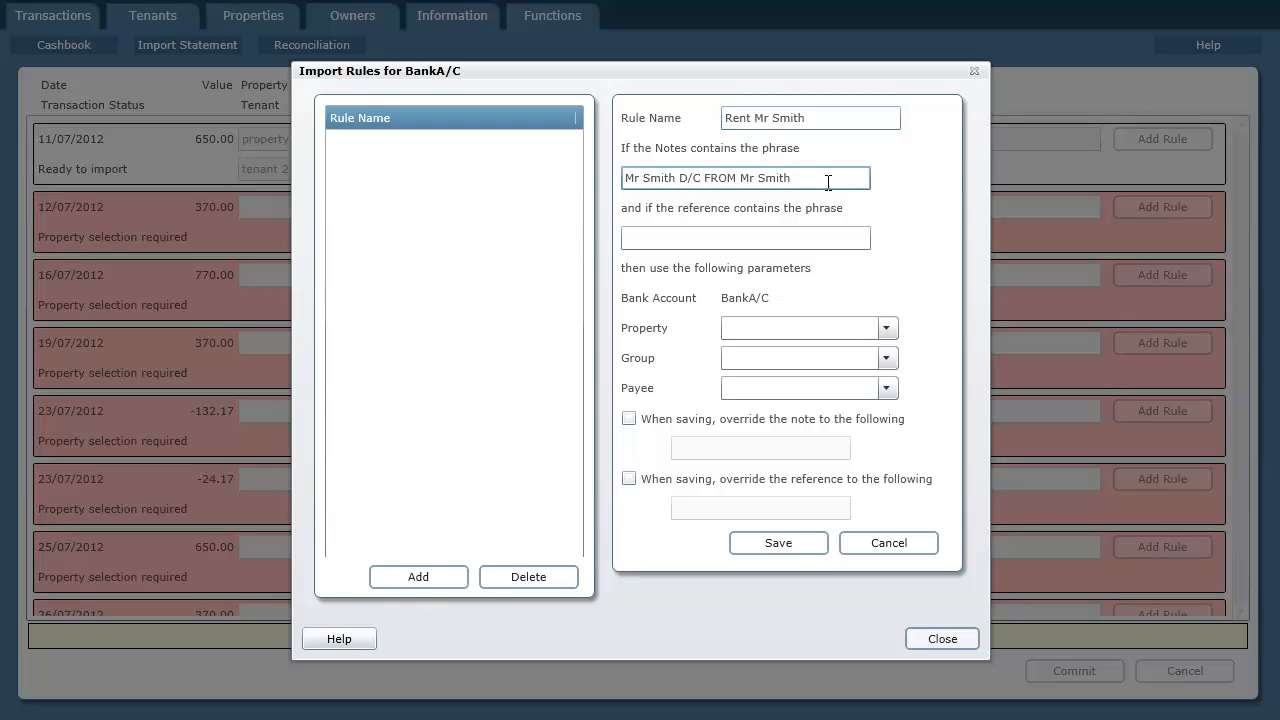
{"action": "left_click_drag", "start_coordinate": [828, 183], "coordinate": [583, 182]}
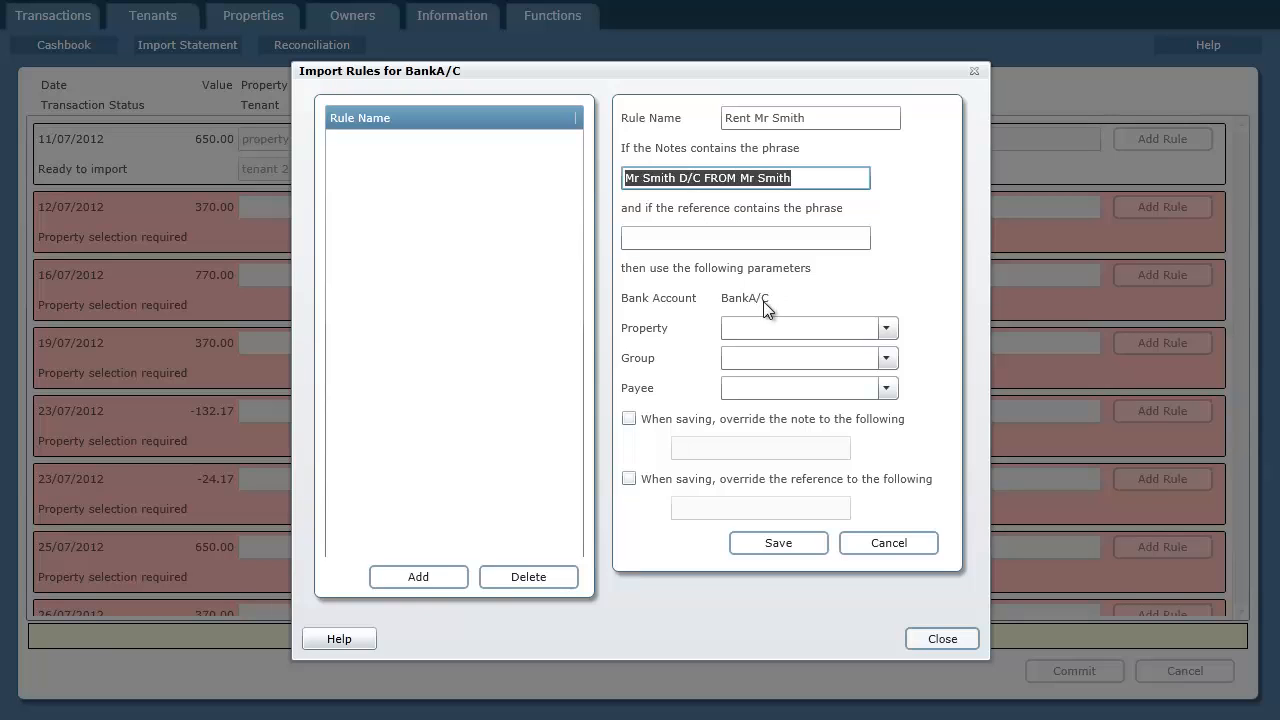
Set the new rule's parameters to property 2, group Rent and tenant 2.
{"action": "left_click", "coordinate": [886, 330]}
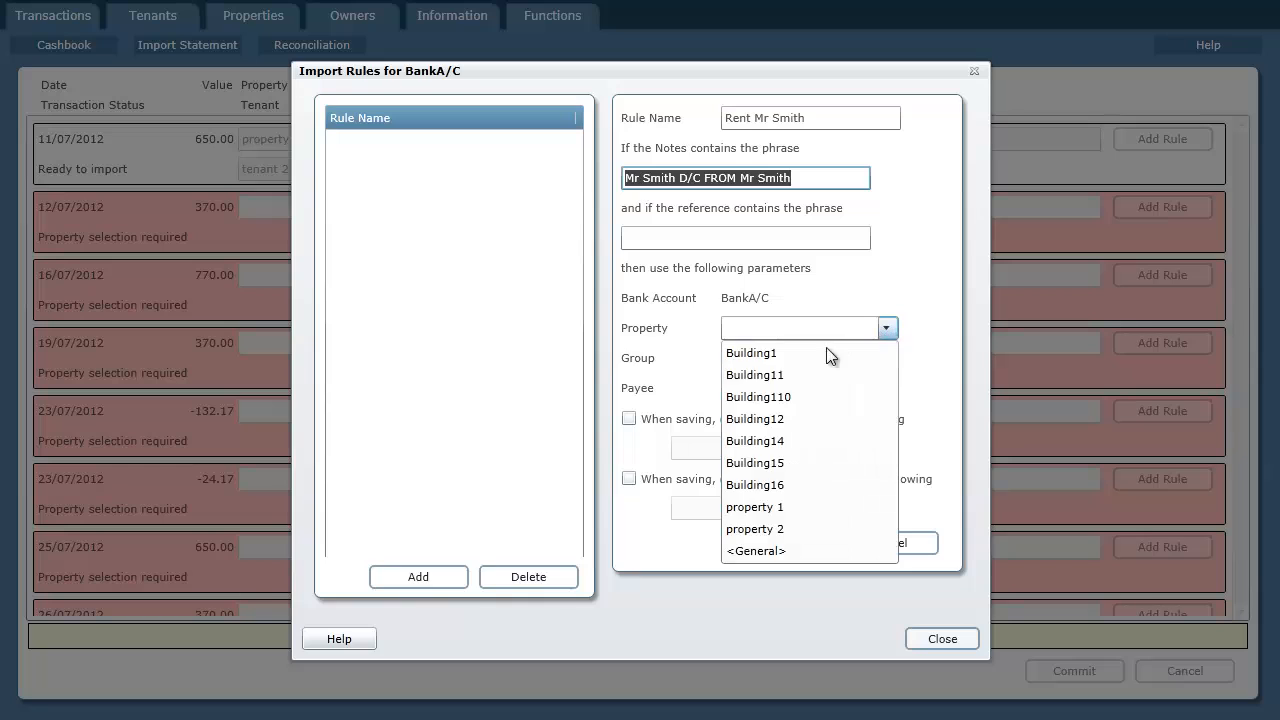
{"action": "left_click", "coordinate": [771, 529]}
{"action": "left_click", "coordinate": [886, 358]}
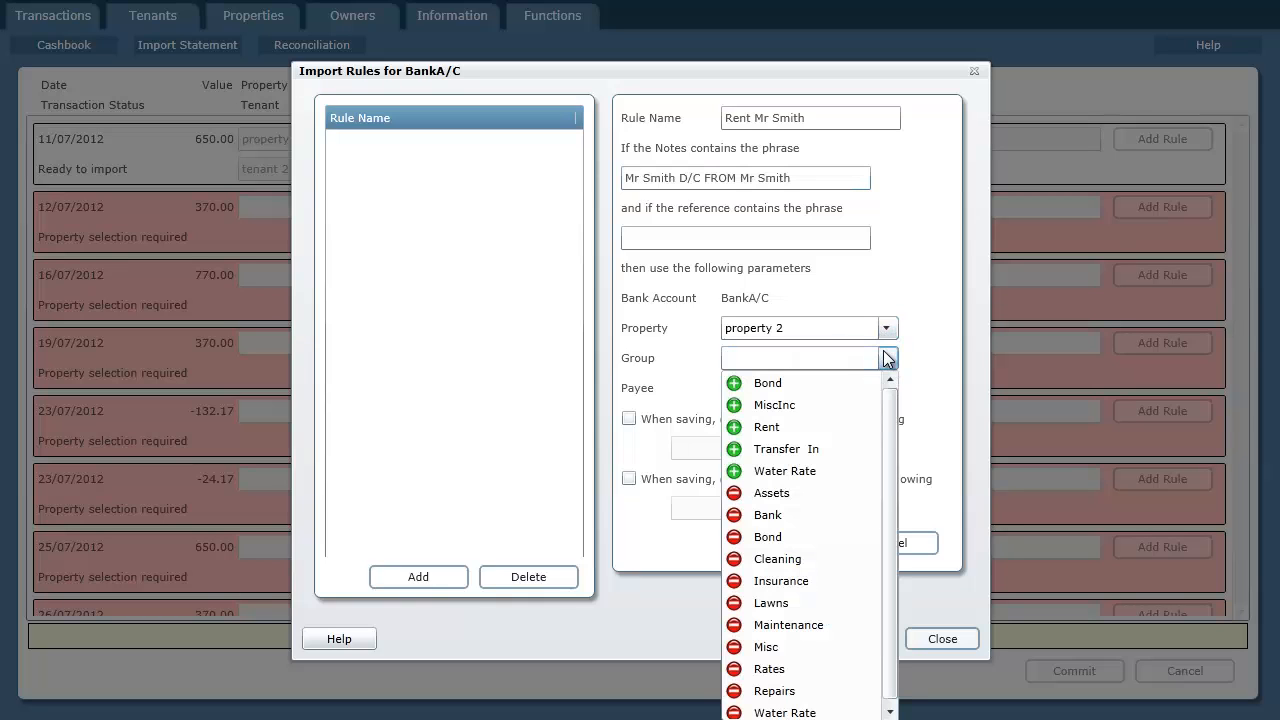
{"action": "left_click", "coordinate": [767, 426]}
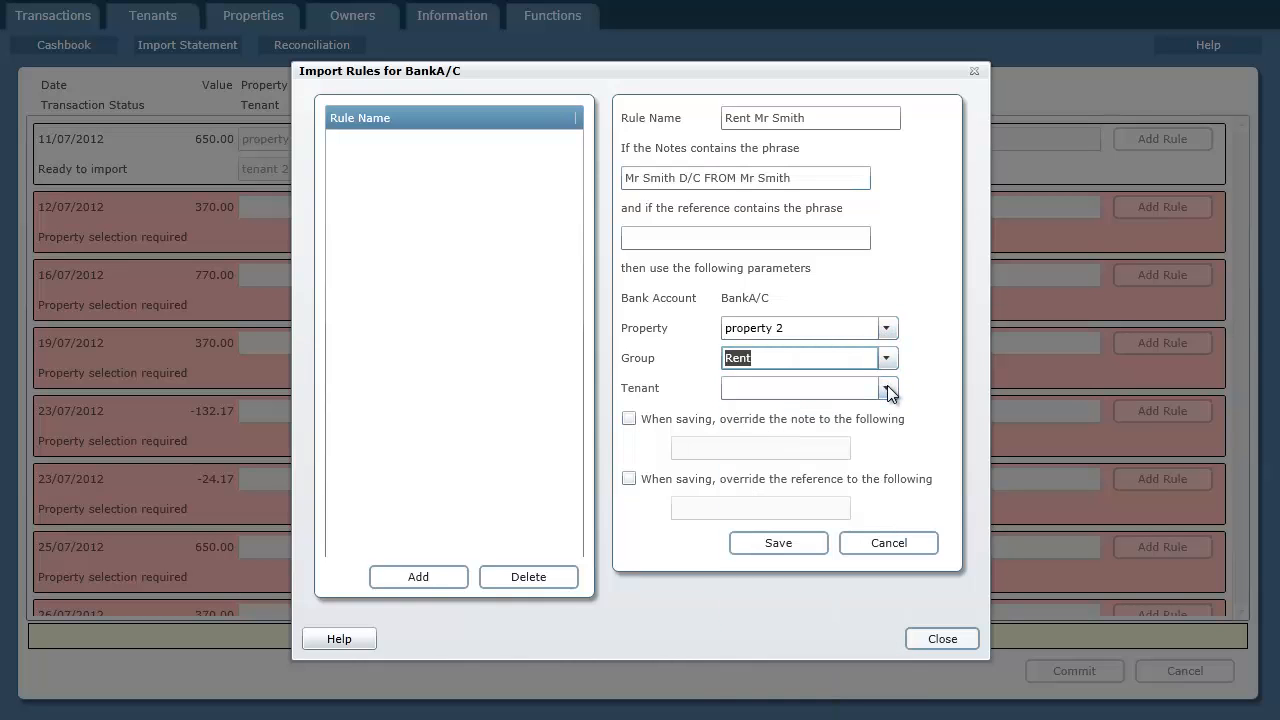
{"action": "left_click", "coordinate": [886, 388]}
{"action": "left_click", "coordinate": [777, 415]}
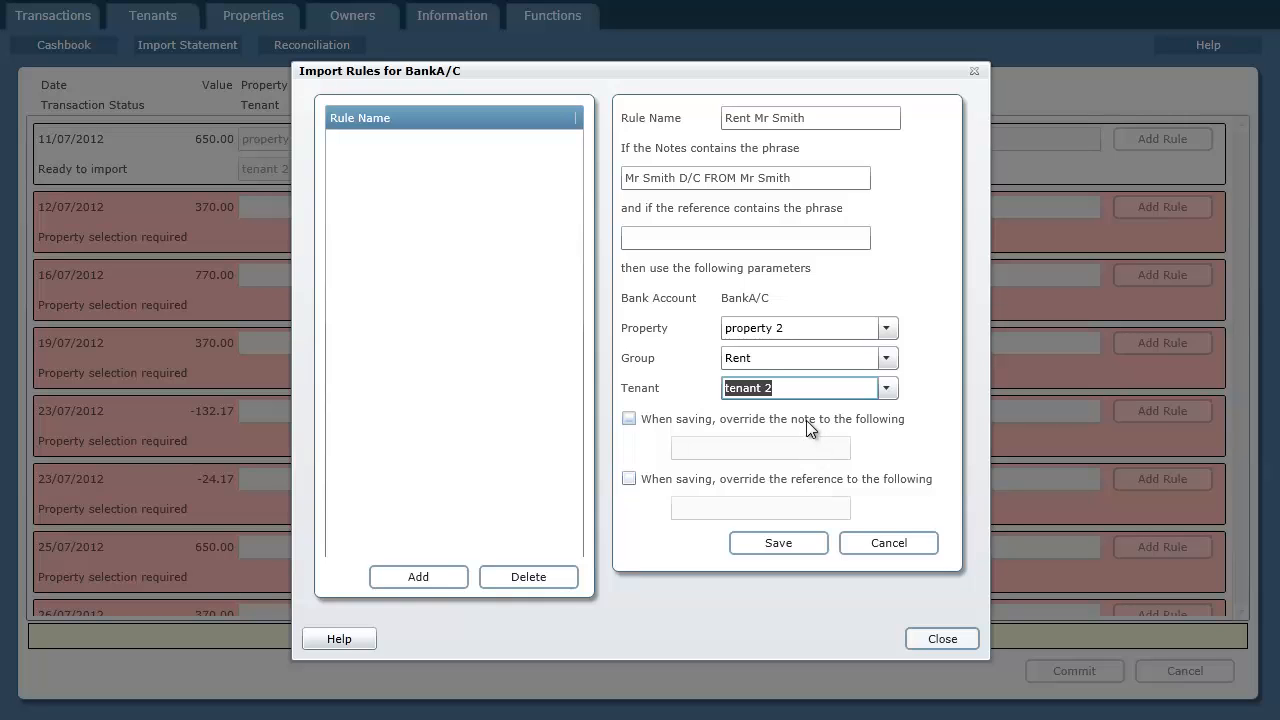
Save the rule for property 2 and reapply the import rules to the statement.
{"action": "left_click", "coordinate": [770, 552]}
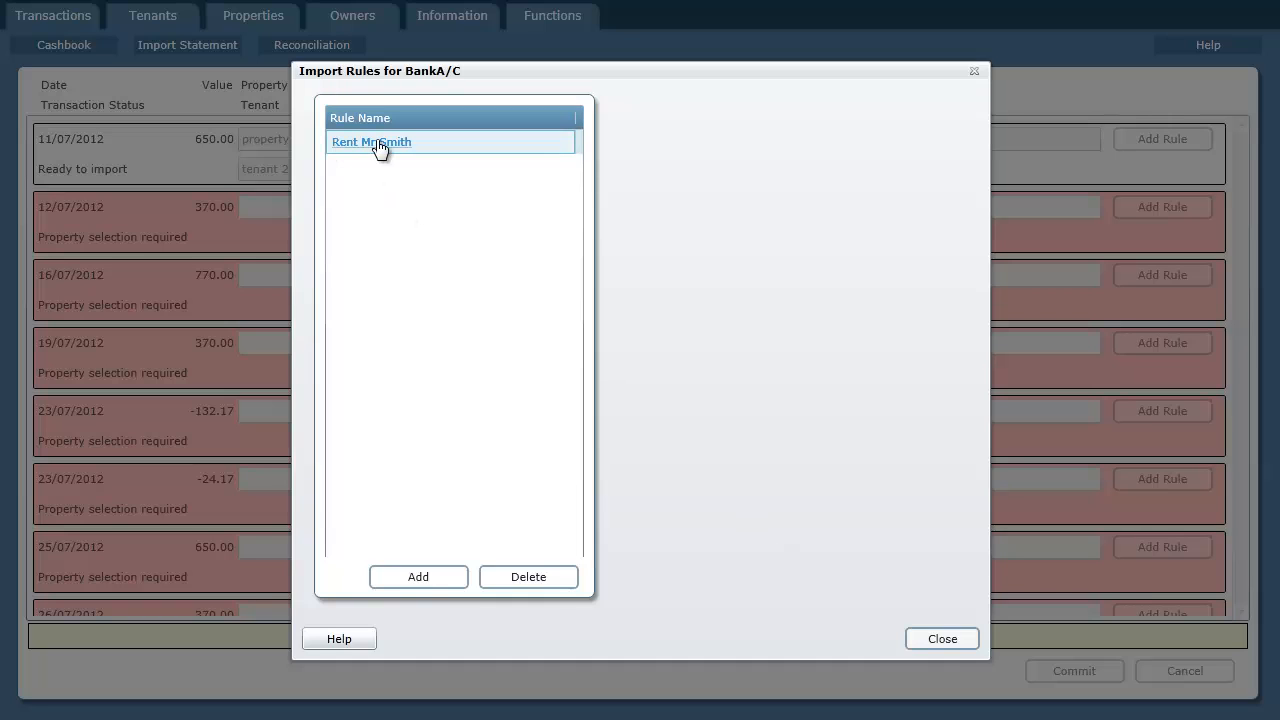
{"action": "left_click", "coordinate": [943, 640]}
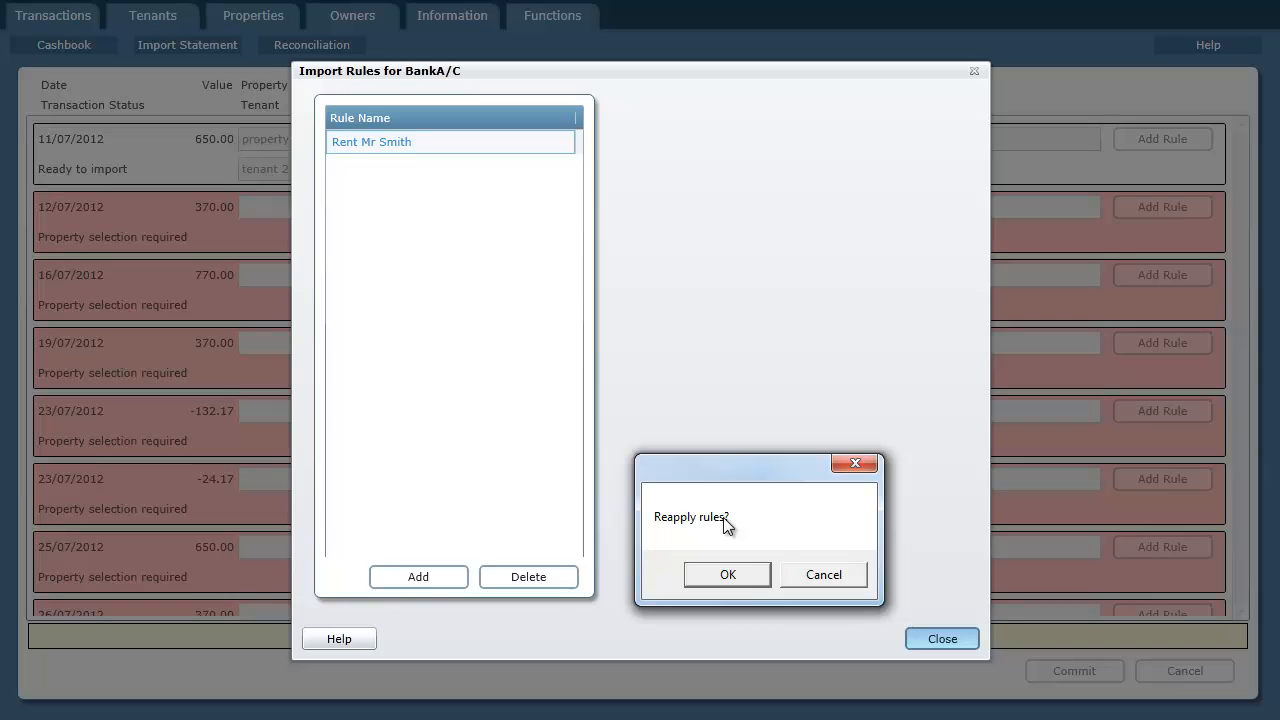
{"action": "left_click", "coordinate": [731, 576]}
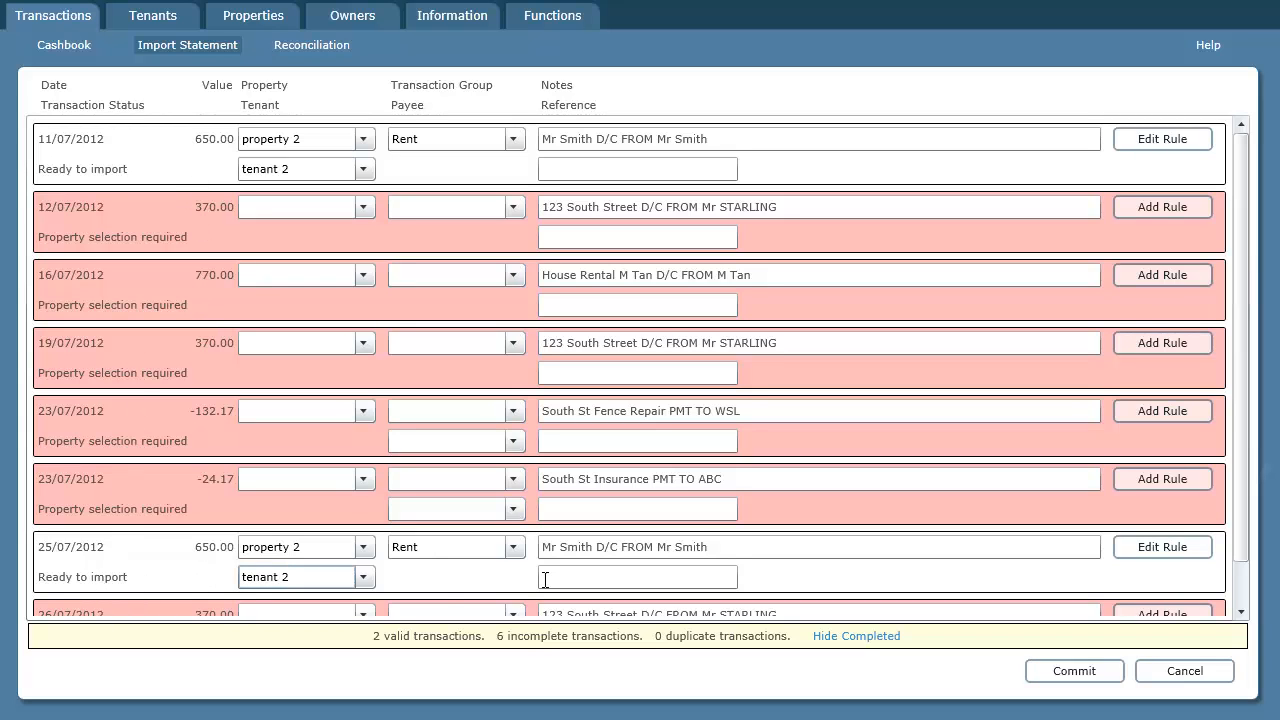
Start an import rule from the 12/07/2012 transaction of 370.00, naming it Rent followed by the payer's name.
{"action": "left_click_drag", "start_coordinate": [743, 548], "coordinate": [545, 548]}
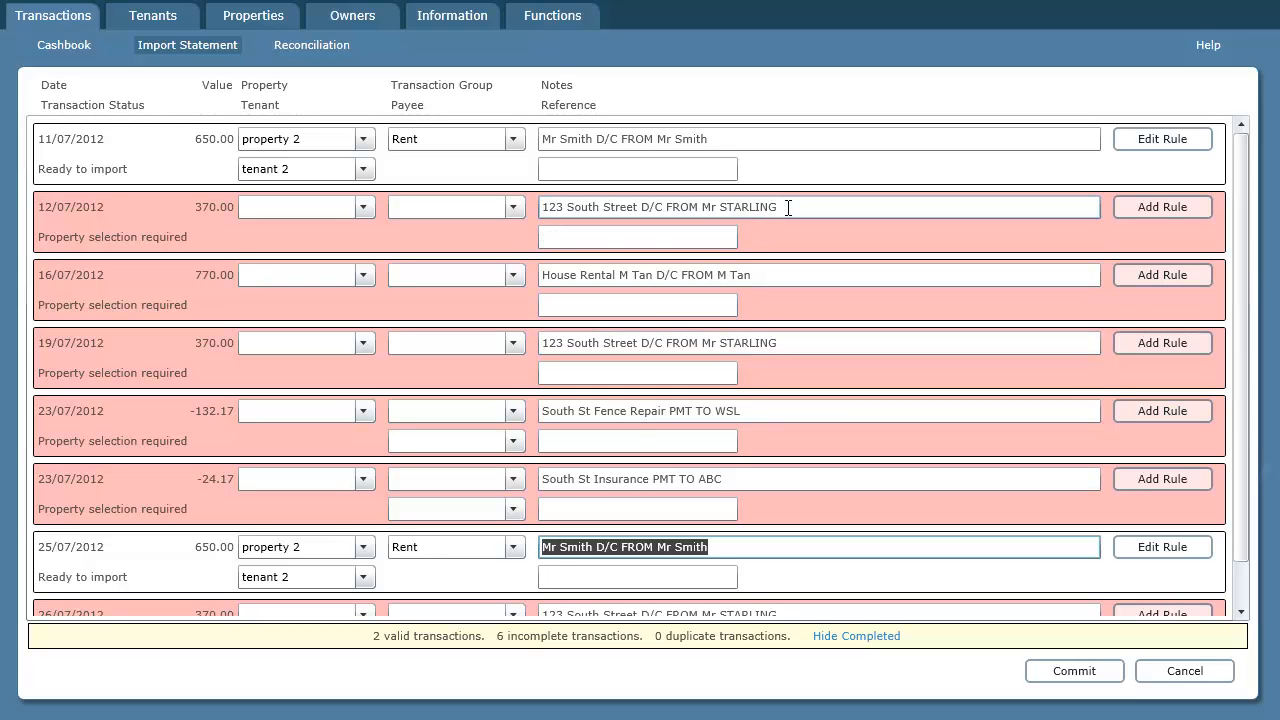
{"action": "left_click_drag", "start_coordinate": [788, 207], "coordinate": [531, 207]}
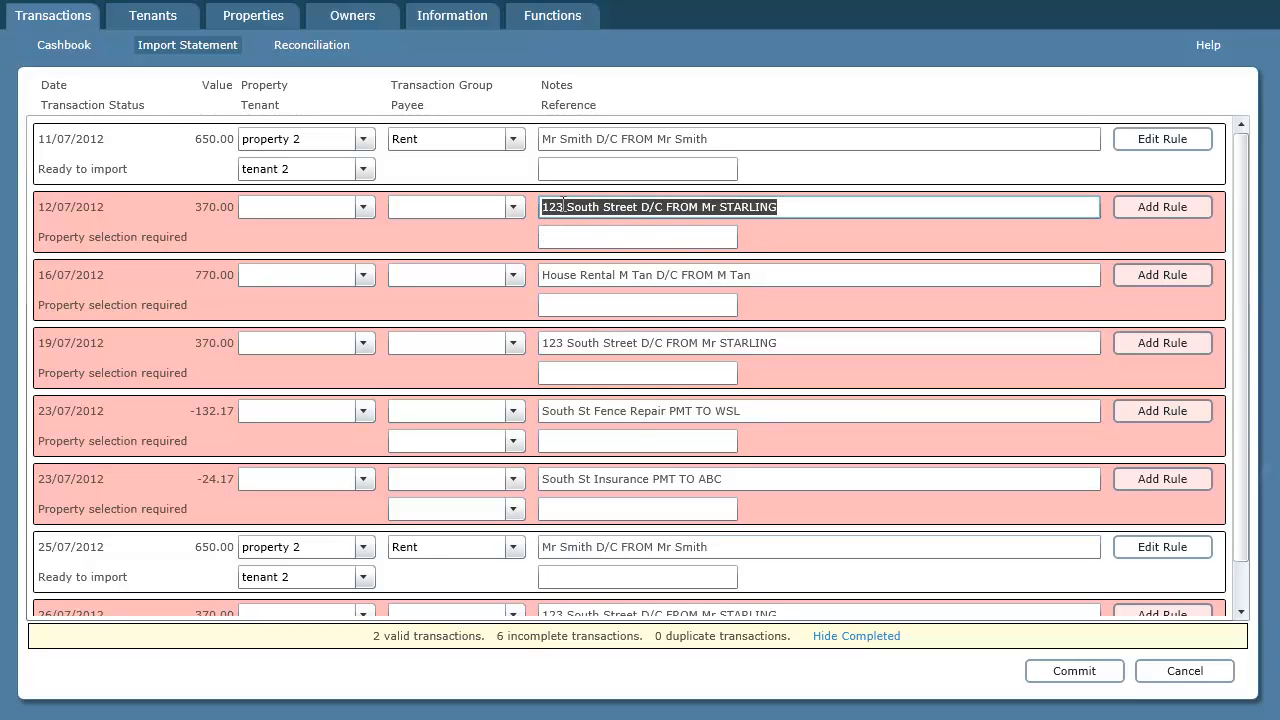
{"action": "left_click_drag", "start_coordinate": [790, 343], "coordinate": [540, 343]}
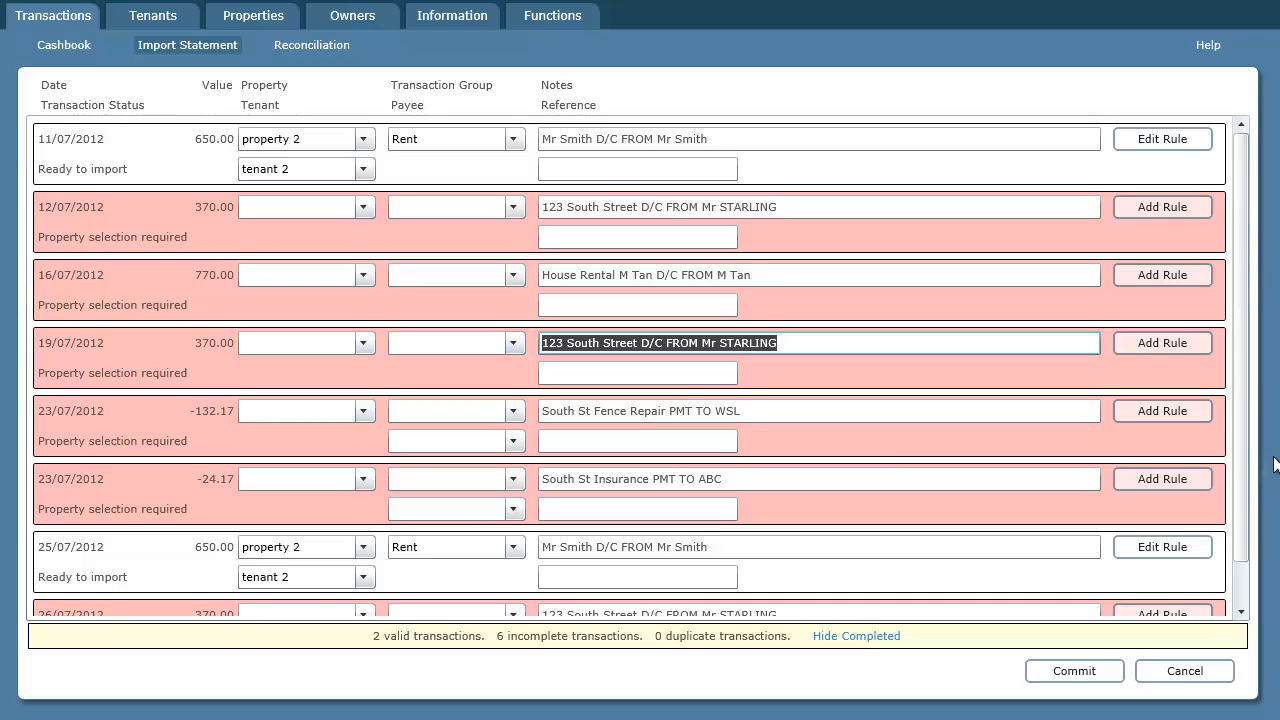
{"action": "scroll", "coordinate": [1237, 462], "scroll_direction": "down", "scroll_amount": 2}
{"action": "left_click", "coordinate": [800, 567]}
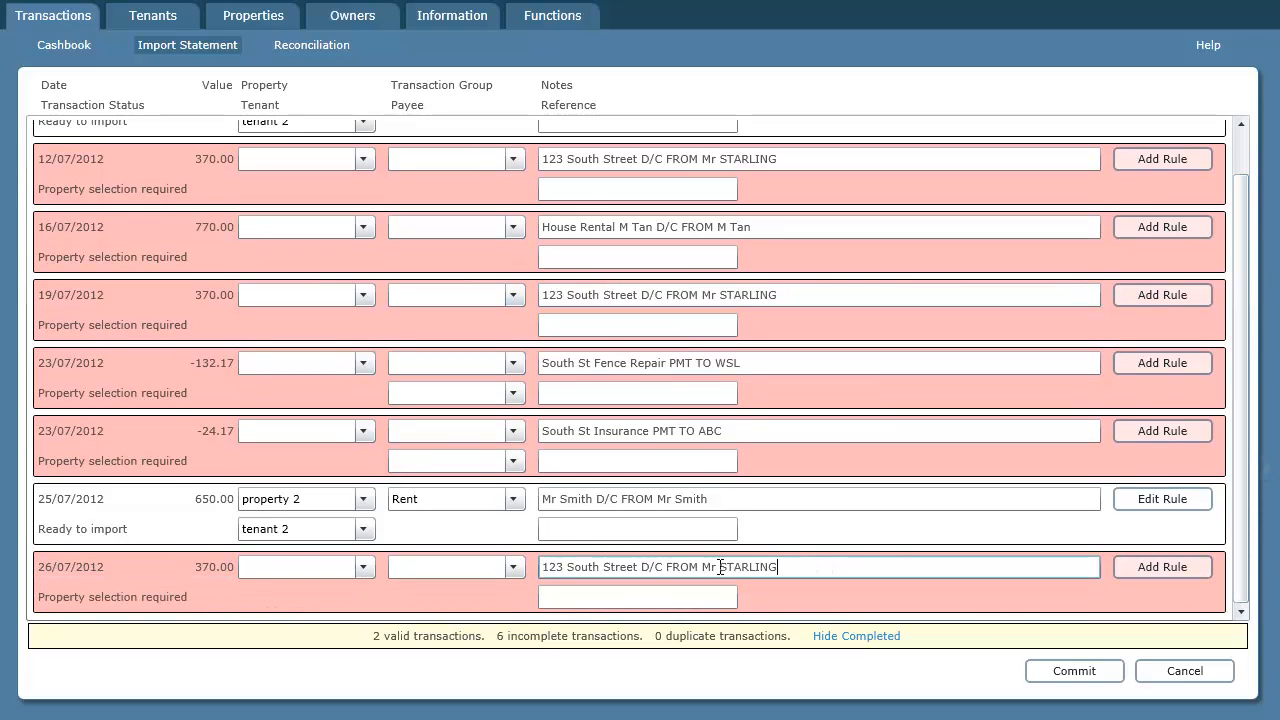
{"action": "left_click_drag", "start_coordinate": [720, 567], "coordinate": [535, 565]}
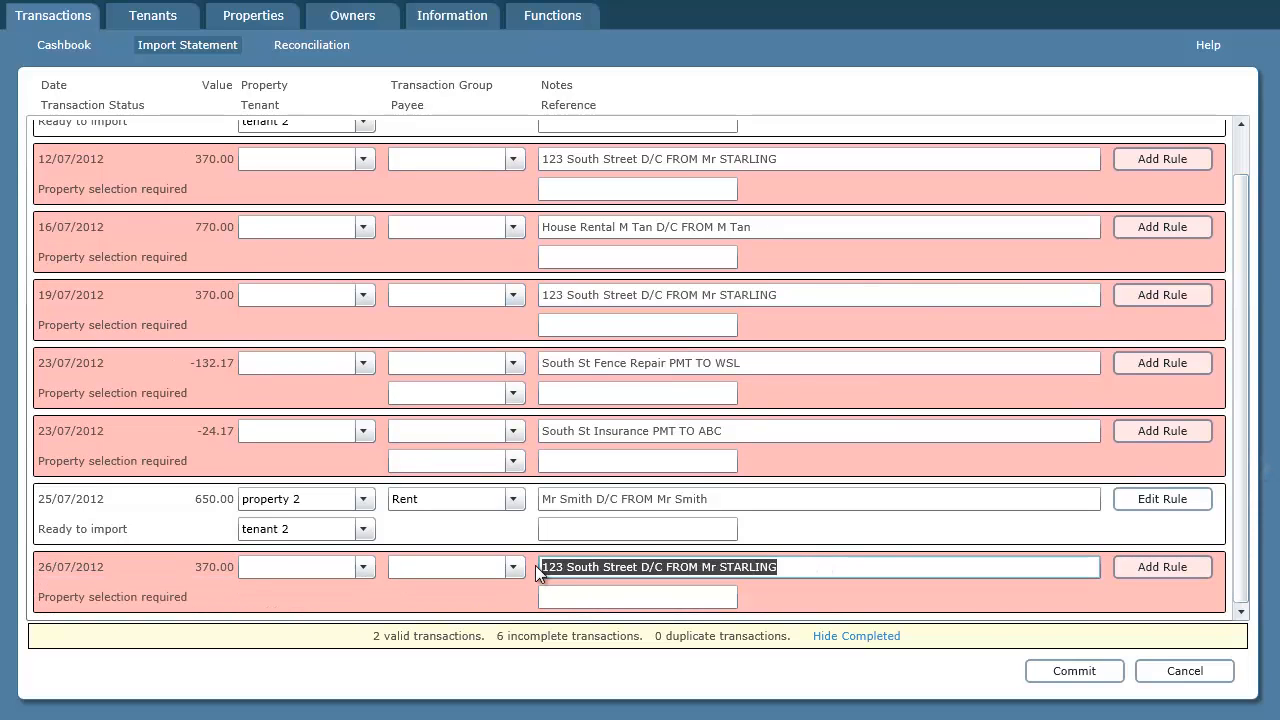
{"action": "left_click", "coordinate": [1162, 159]}
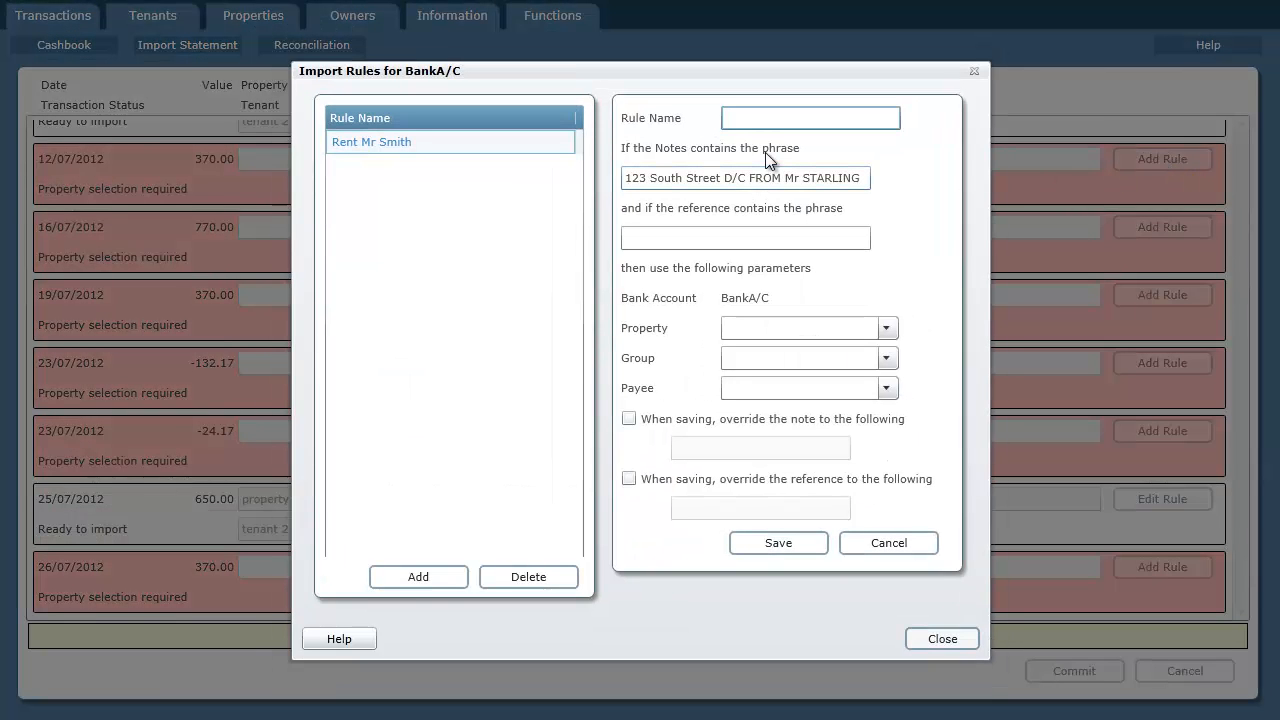
{"action": "type", "text": "Rent Mr Starling"}
{"action": "key", "text": "Tab"}
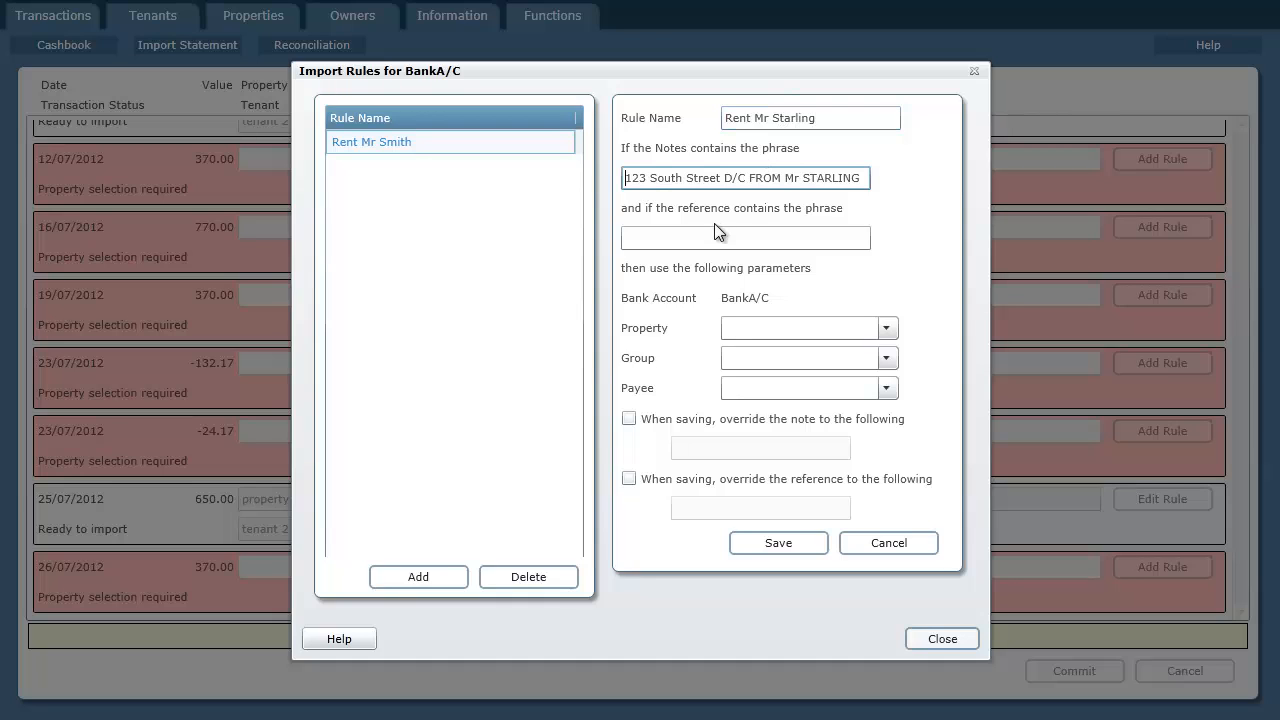
Set the second rule's parameters to property 1, group Rent and tenant 1.
{"action": "left_click", "coordinate": [885, 328]}
{"action": "left_click", "coordinate": [768, 507]}
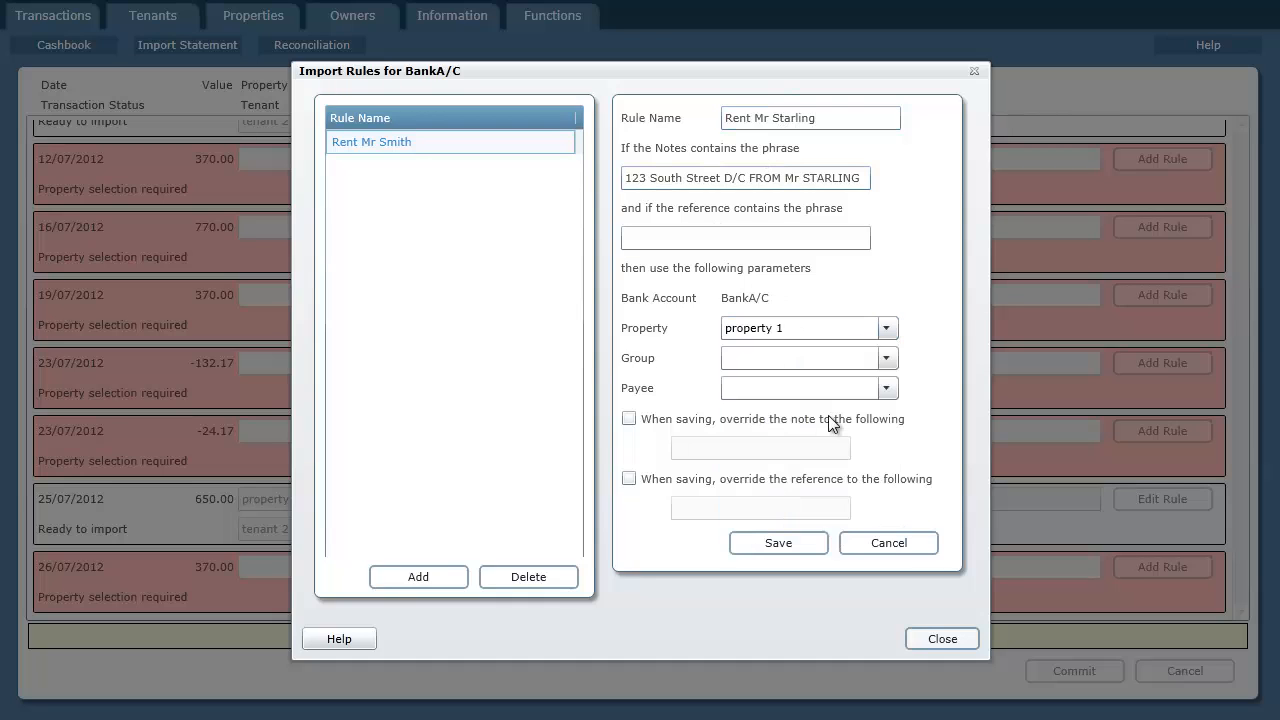
{"action": "left_click", "coordinate": [886, 358]}
{"action": "left_click", "coordinate": [768, 428]}
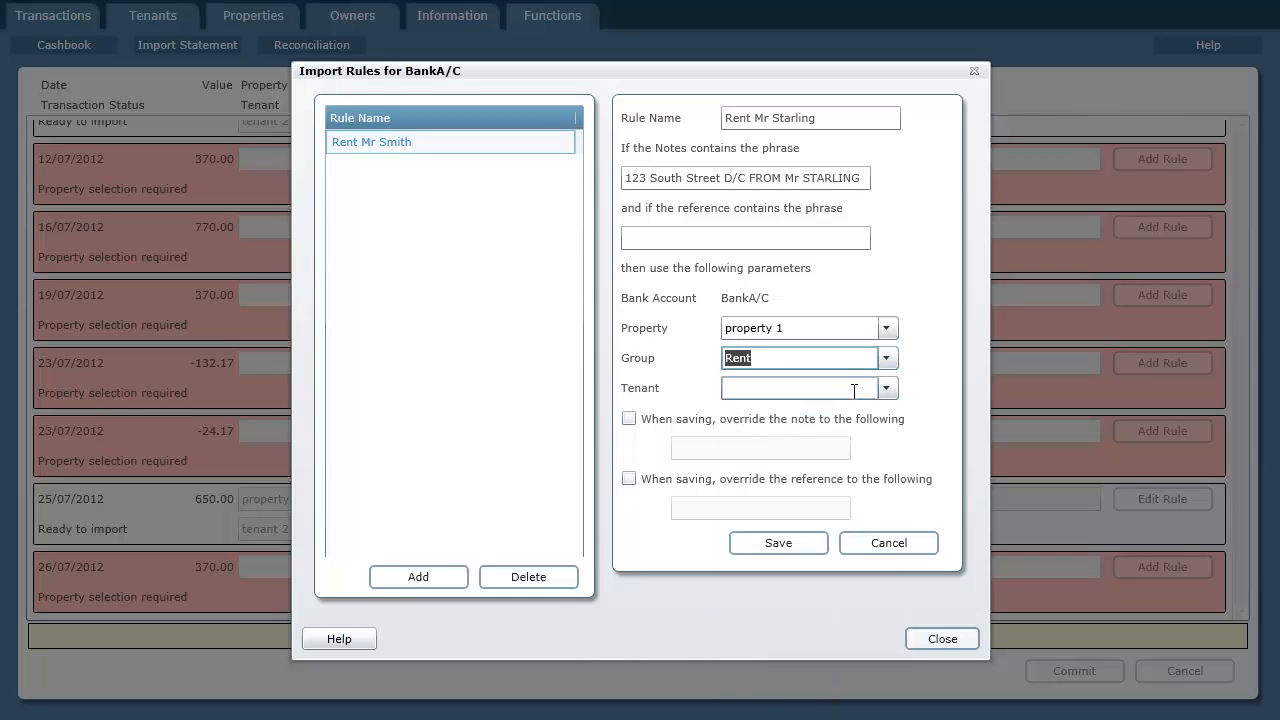
{"action": "left_click", "coordinate": [885, 389]}
{"action": "left_click", "coordinate": [806, 413]}
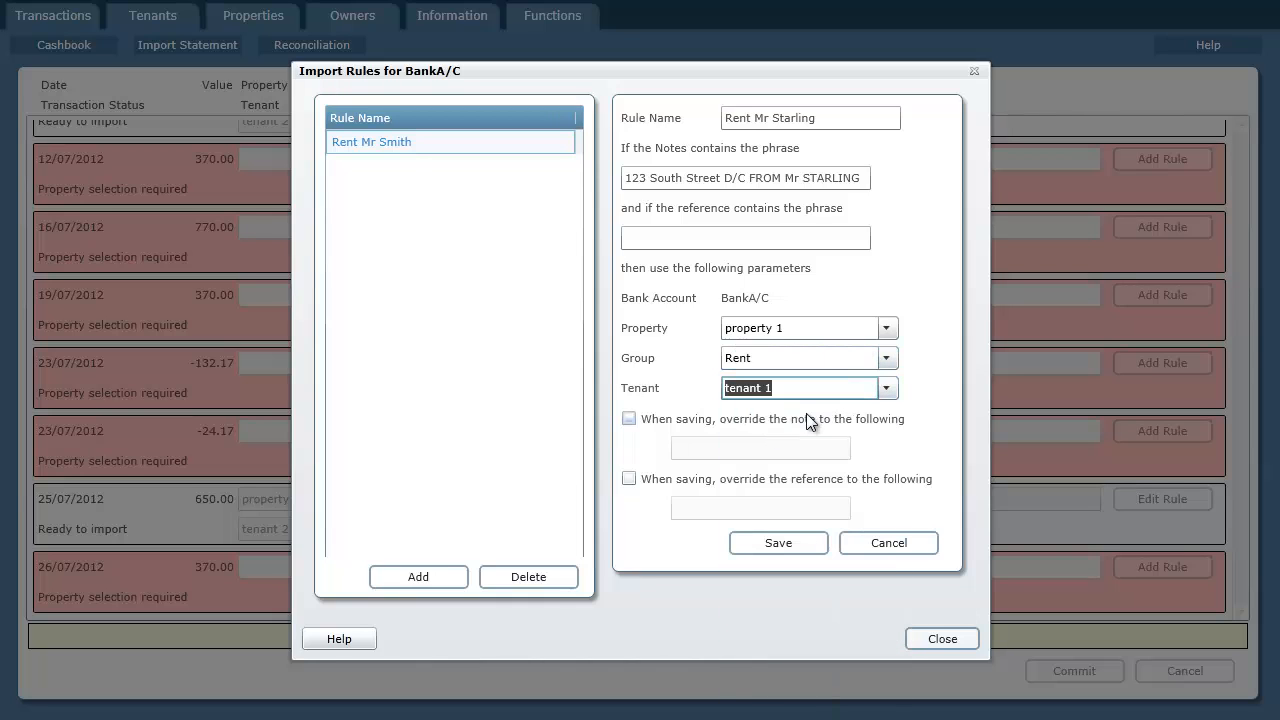
Save the property 1 rent rule and reapply the import rules to the statement's transactions.
{"action": "left_click", "coordinate": [801, 543]}
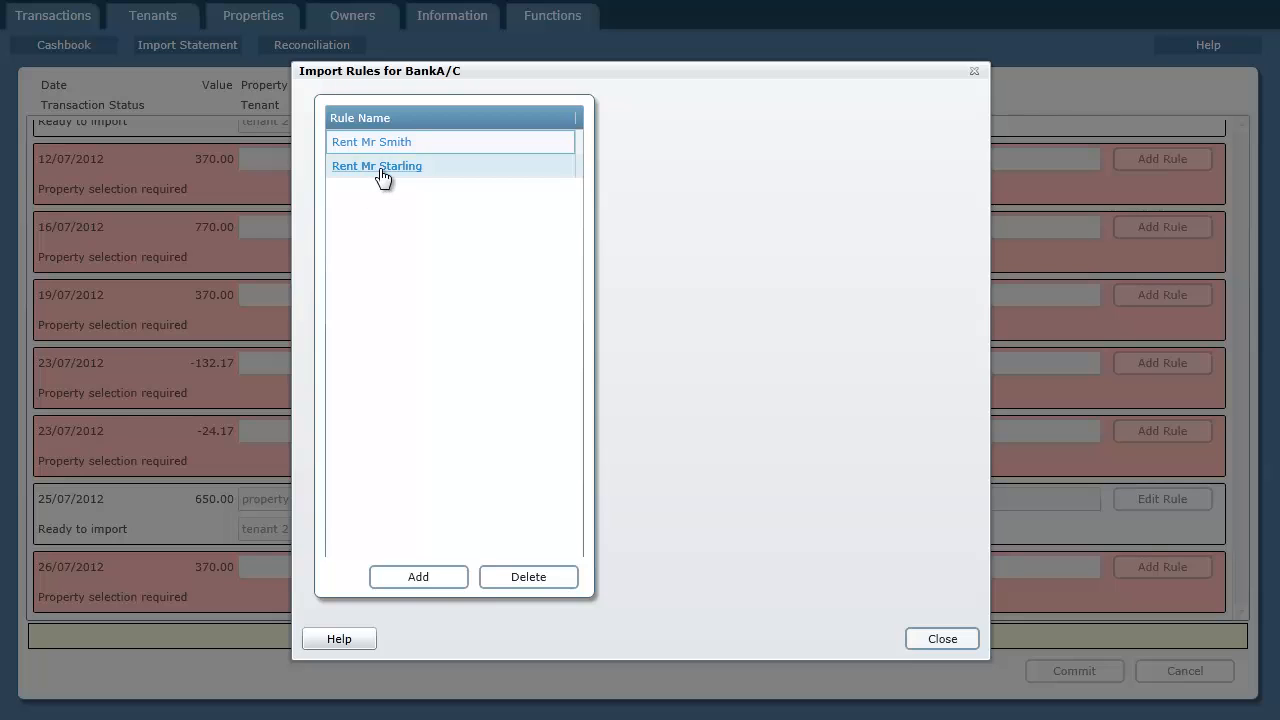
{"action": "left_click", "coordinate": [937, 641]}
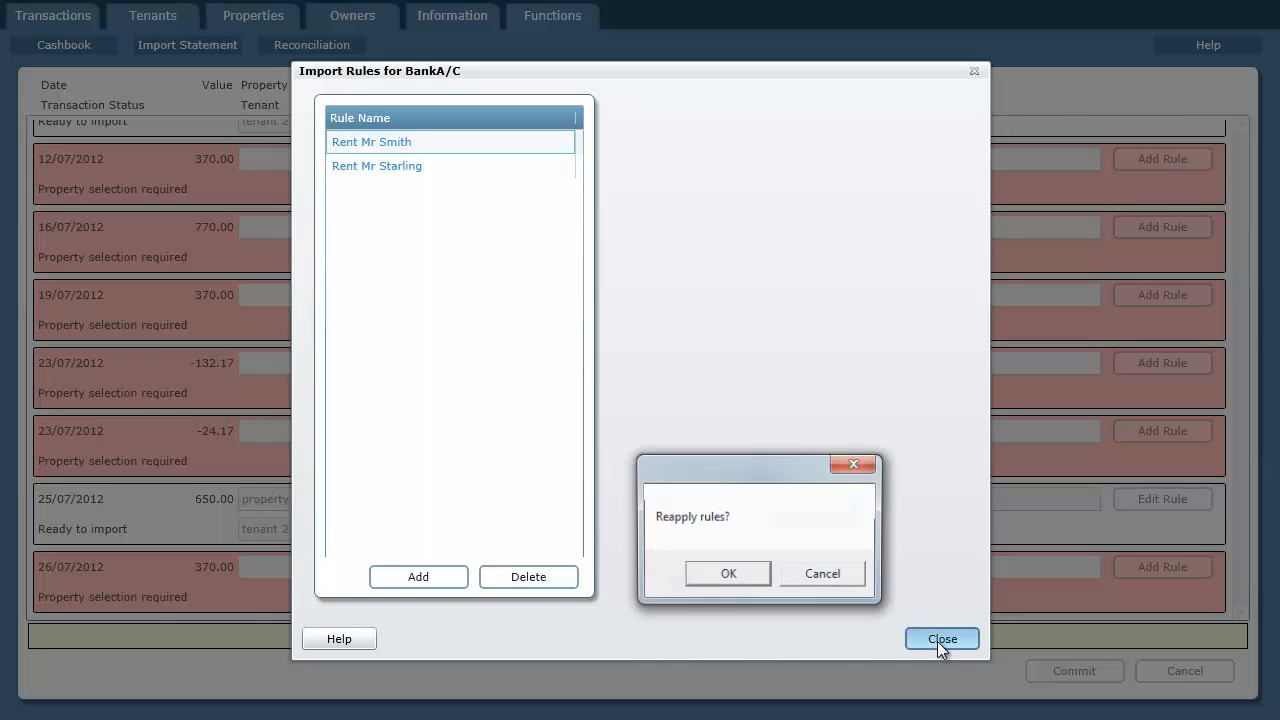
{"action": "left_click", "coordinate": [727, 575]}
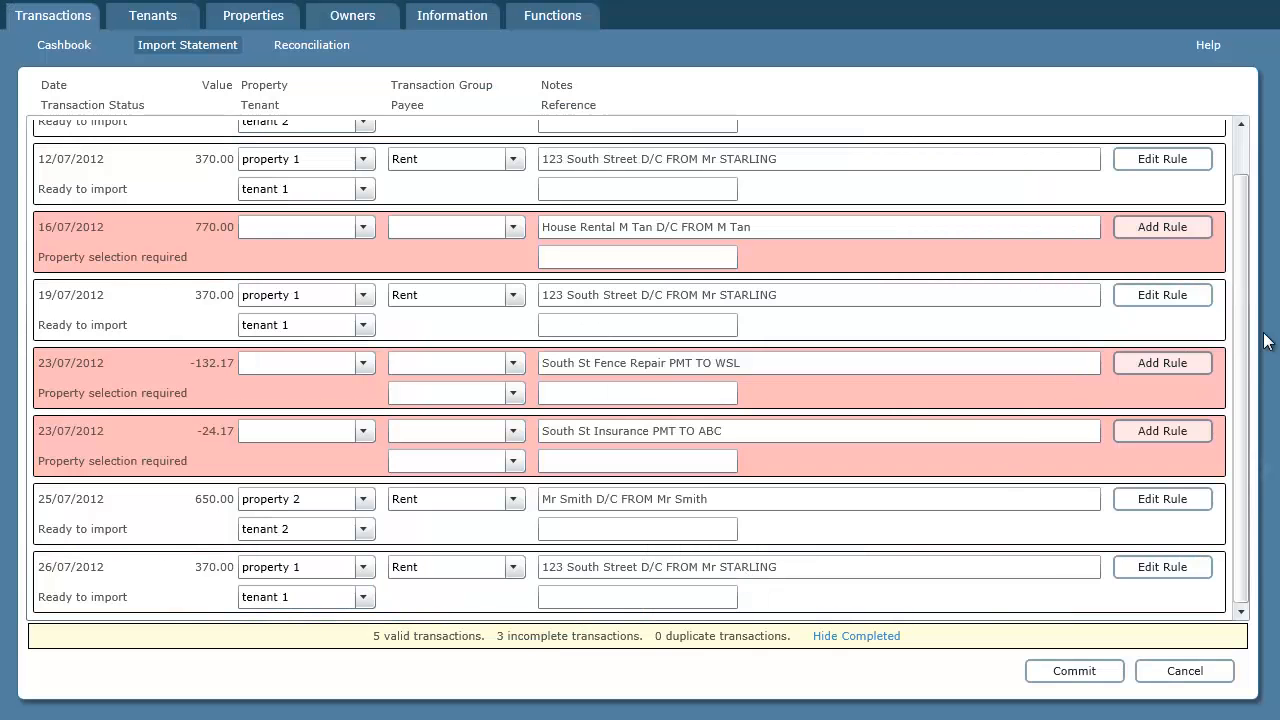
{"action": "scroll", "coordinate": [1250, 300], "scroll_direction": "up", "scroll_amount": 1}
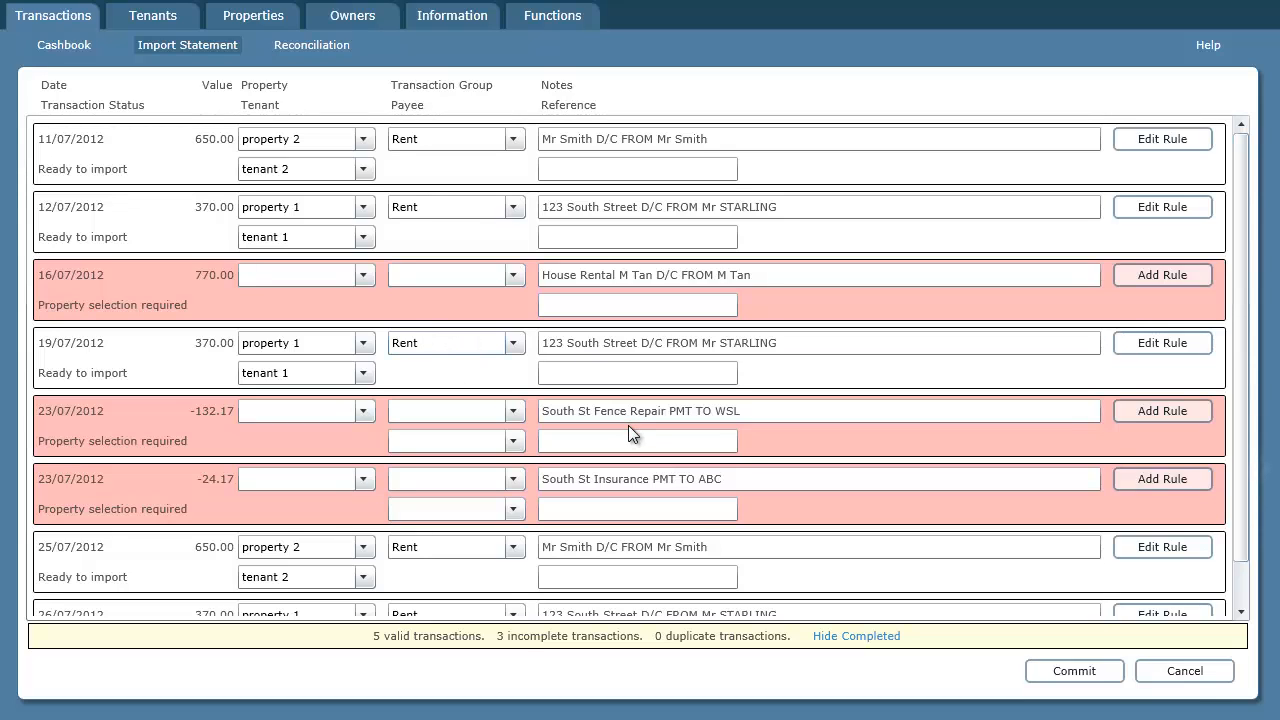
Cancel the pending statement import and load the TransactionExport.ofx file again for BankA/C.
{"action": "left_click", "coordinate": [1203, 672]}
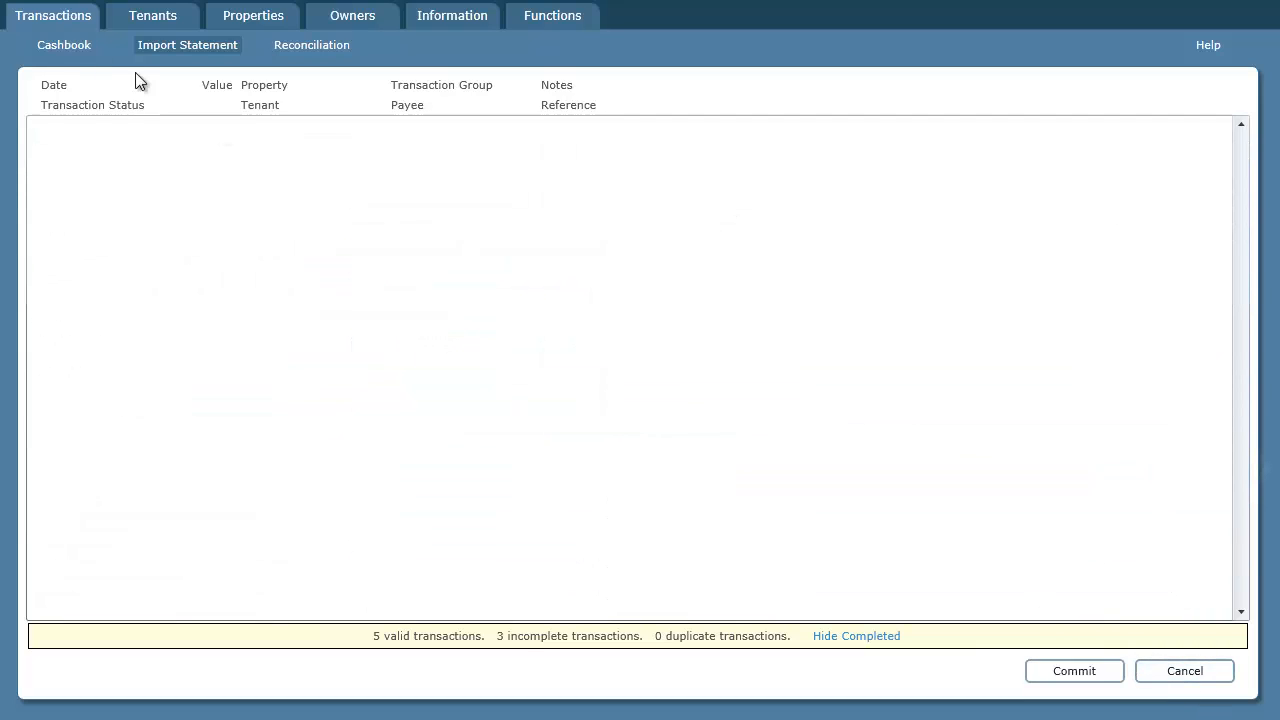
{"action": "left_click", "coordinate": [72, 51]}
{"action": "left_click", "coordinate": [178, 45]}
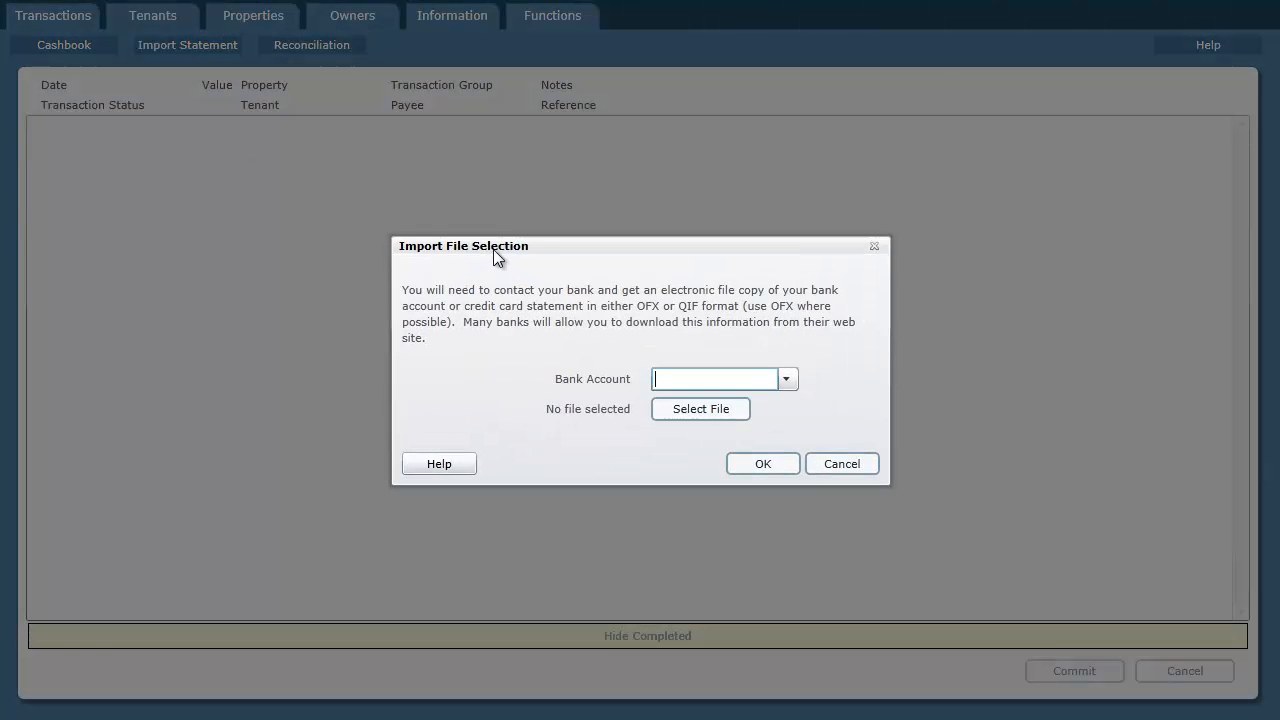
{"action": "left_click", "coordinate": [787, 379]}
{"action": "left_click", "coordinate": [694, 405]}
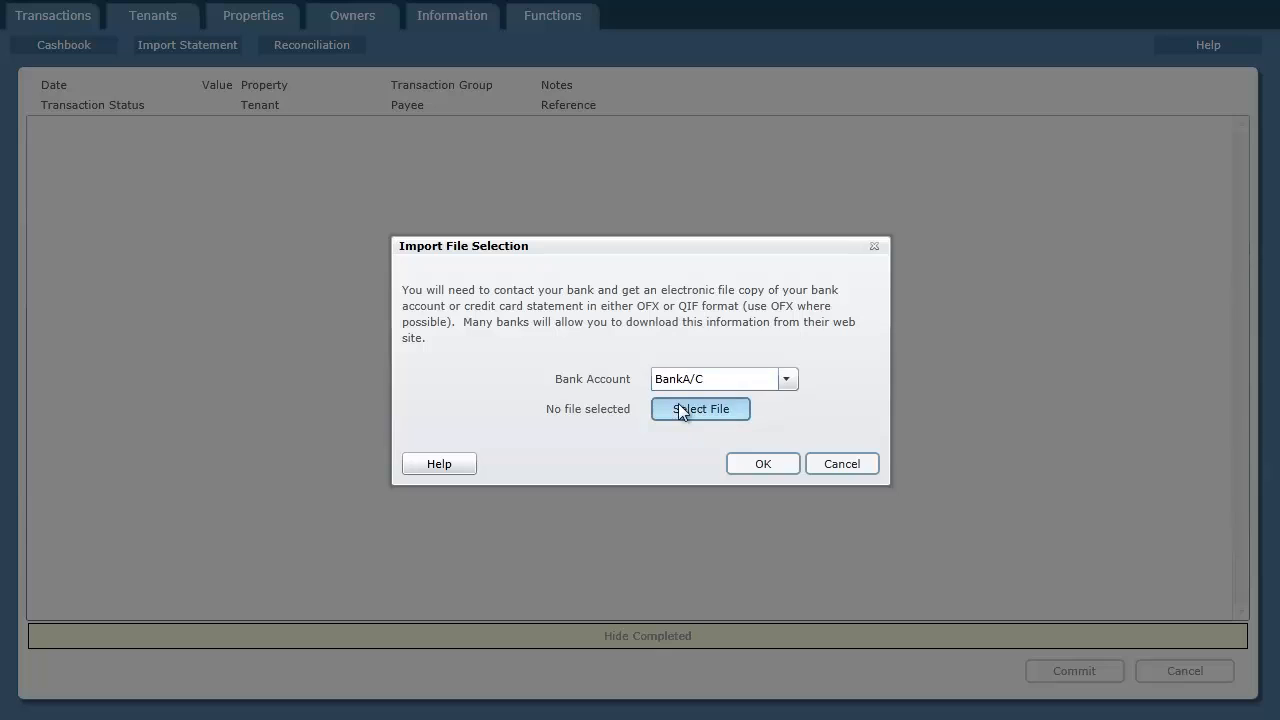
{"action": "left_click", "coordinate": [678, 405]}
{"action": "left_click", "coordinate": [237, 205]}
{"action": "left_click", "coordinate": [782, 512]}
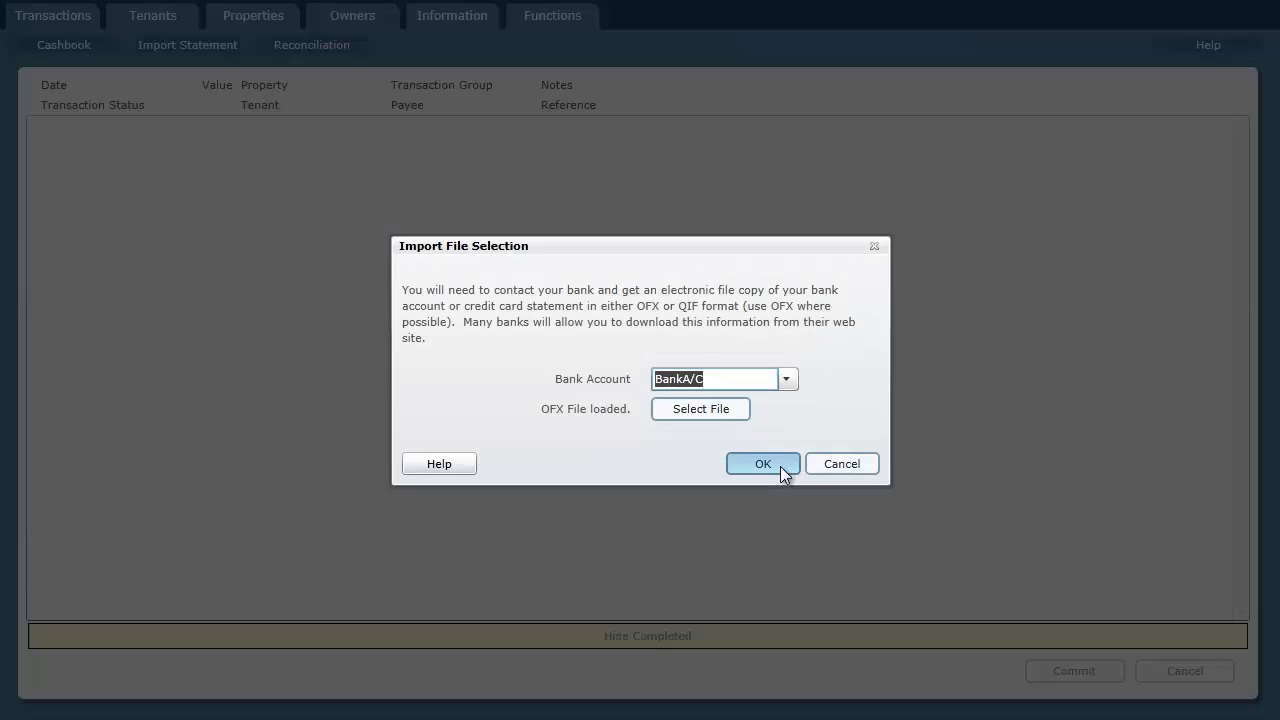
{"action": "left_click", "coordinate": [780, 466]}
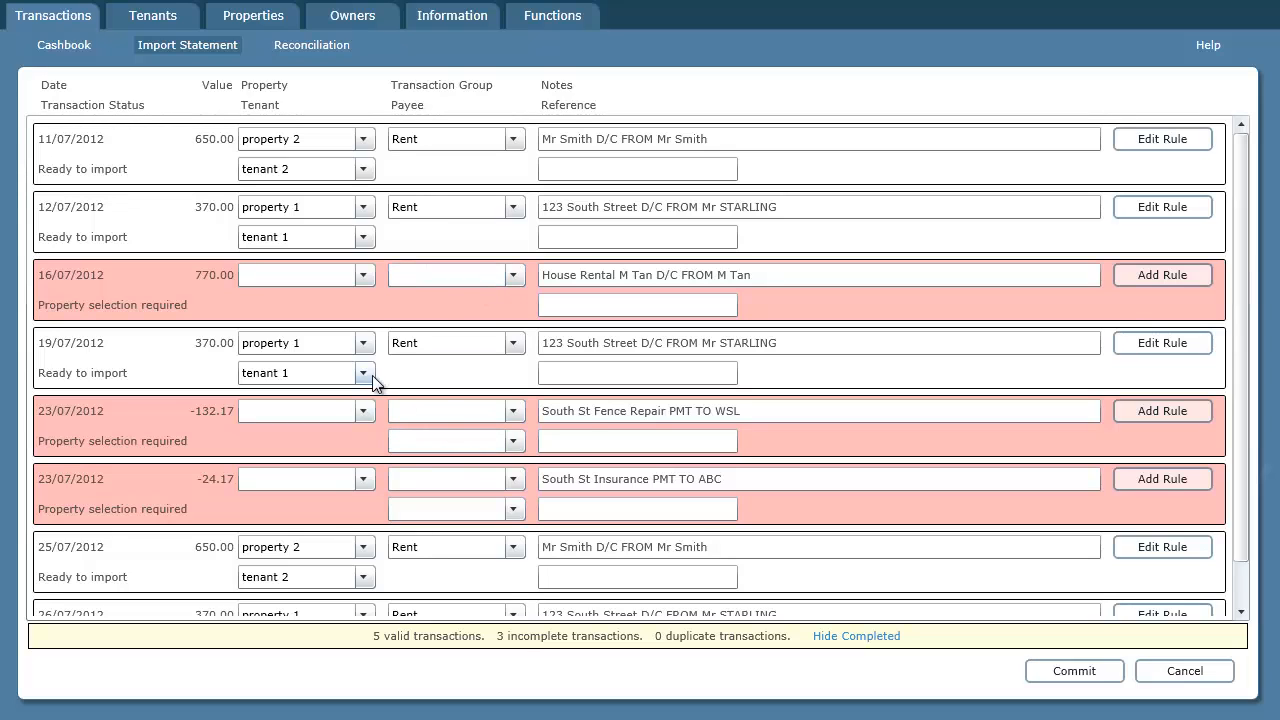
Assign the 23/07/2012 South St Fence Repair payment to property 2 with transaction group Repairs.
{"action": "left_click_drag", "start_coordinate": [574, 411], "coordinate": [700, 411]}
{"action": "left_click", "coordinate": [363, 411]}
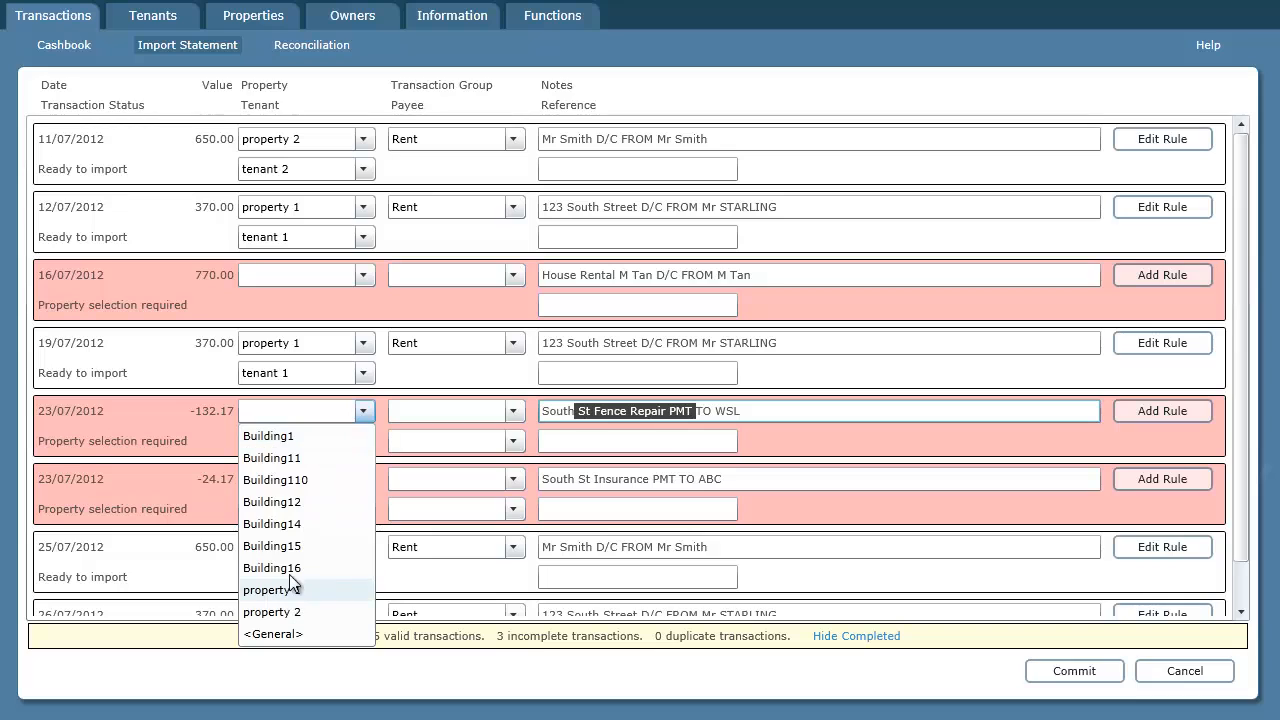
{"action": "left_click", "coordinate": [305, 611]}
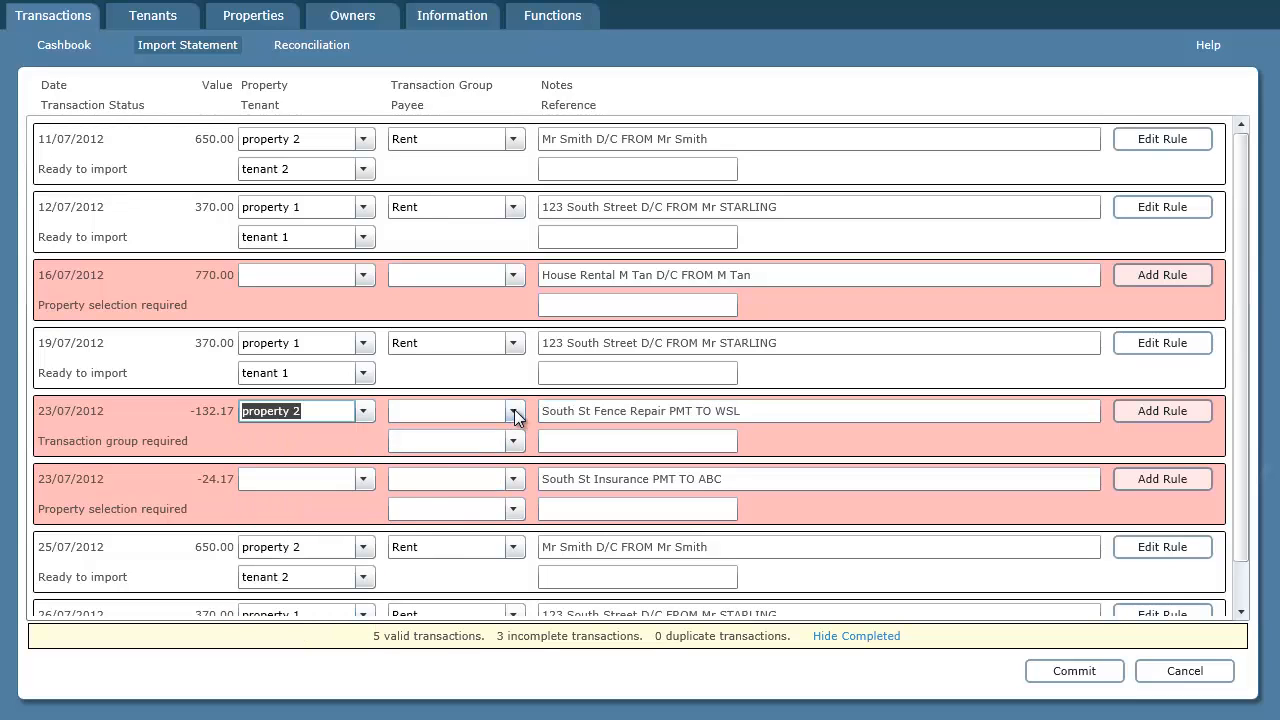
{"action": "left_click", "coordinate": [515, 413]}
{"action": "left_click", "coordinate": [420, 636]}
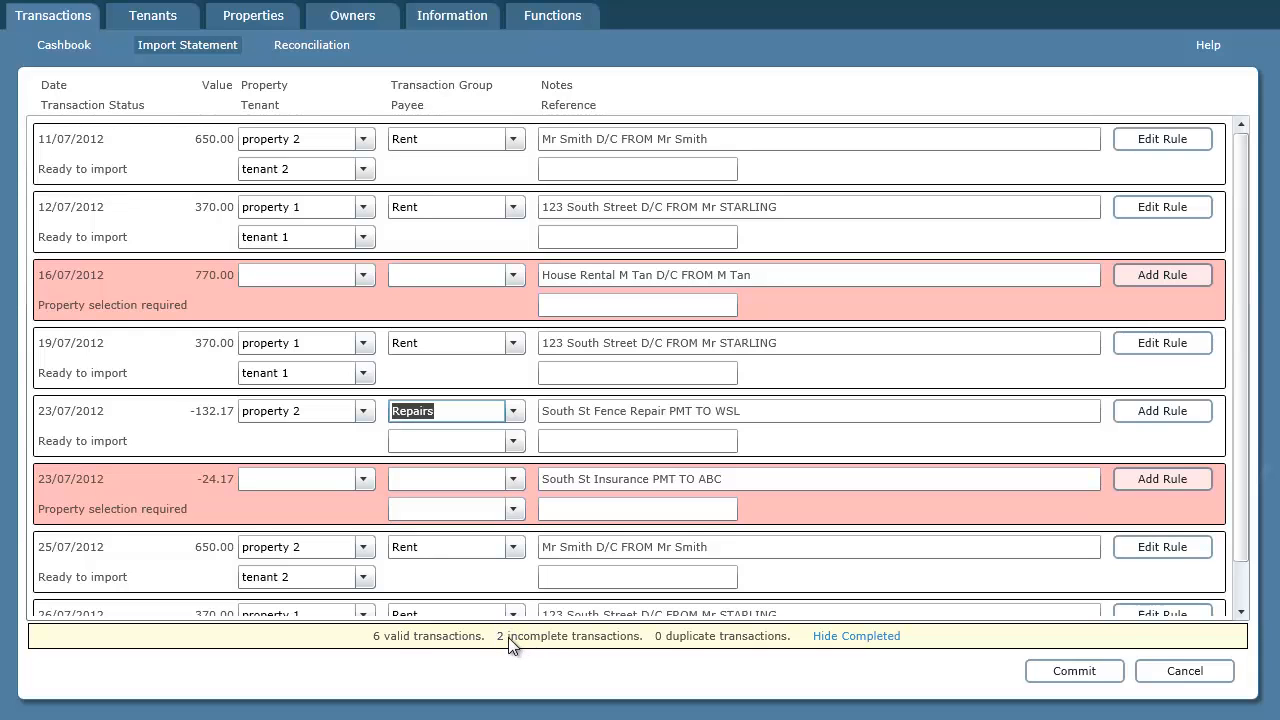
Commit the ready transactions and open the 19/07/2012 rent entry in the BankA/C cashbook.
{"action": "left_click", "coordinate": [1077, 671]}
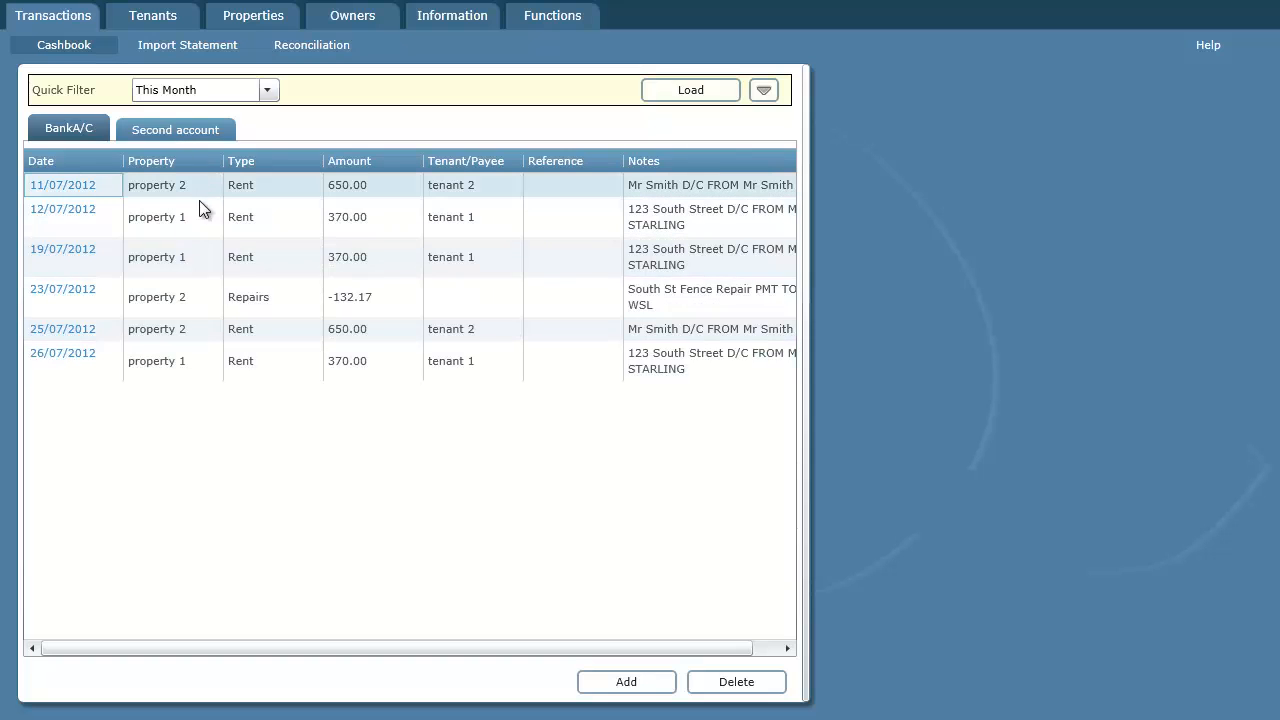
{"action": "left_click", "coordinate": [78, 252]}
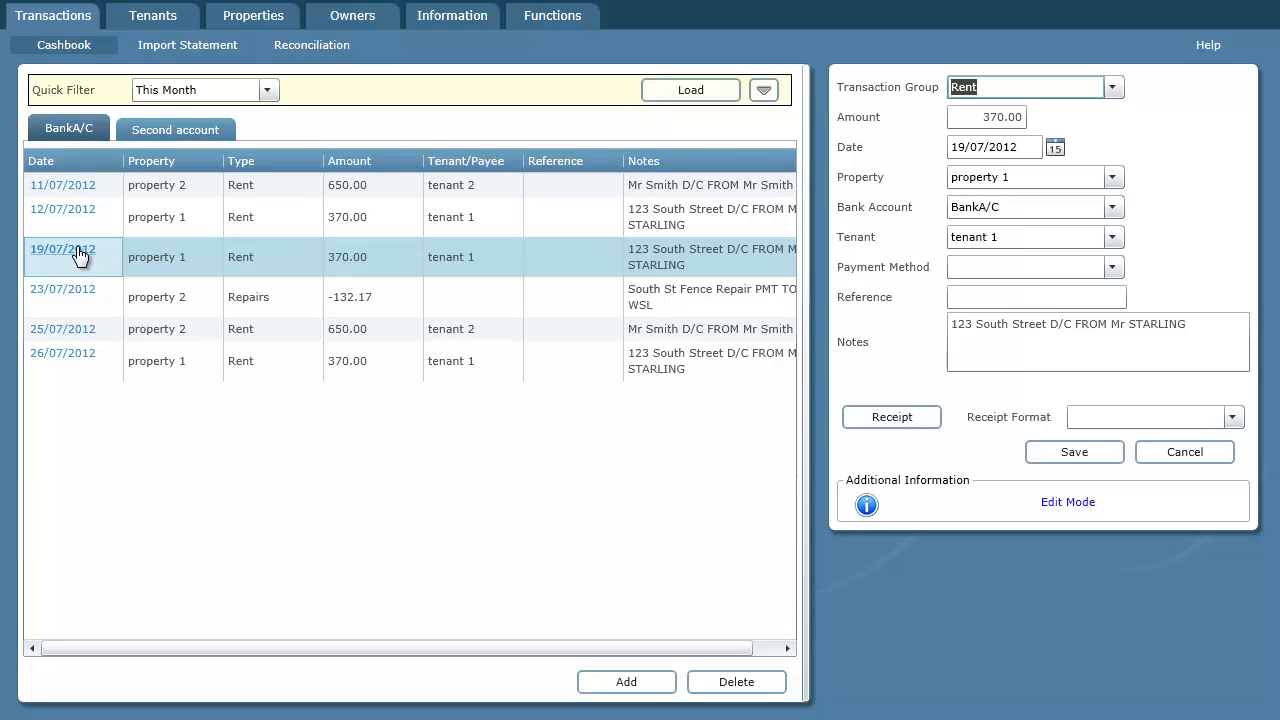
Start another statement import for BankA/C and load the TransactionExport.ofx file.
{"action": "left_click", "coordinate": [195, 46]}
{"action": "left_click", "coordinate": [786, 381]}
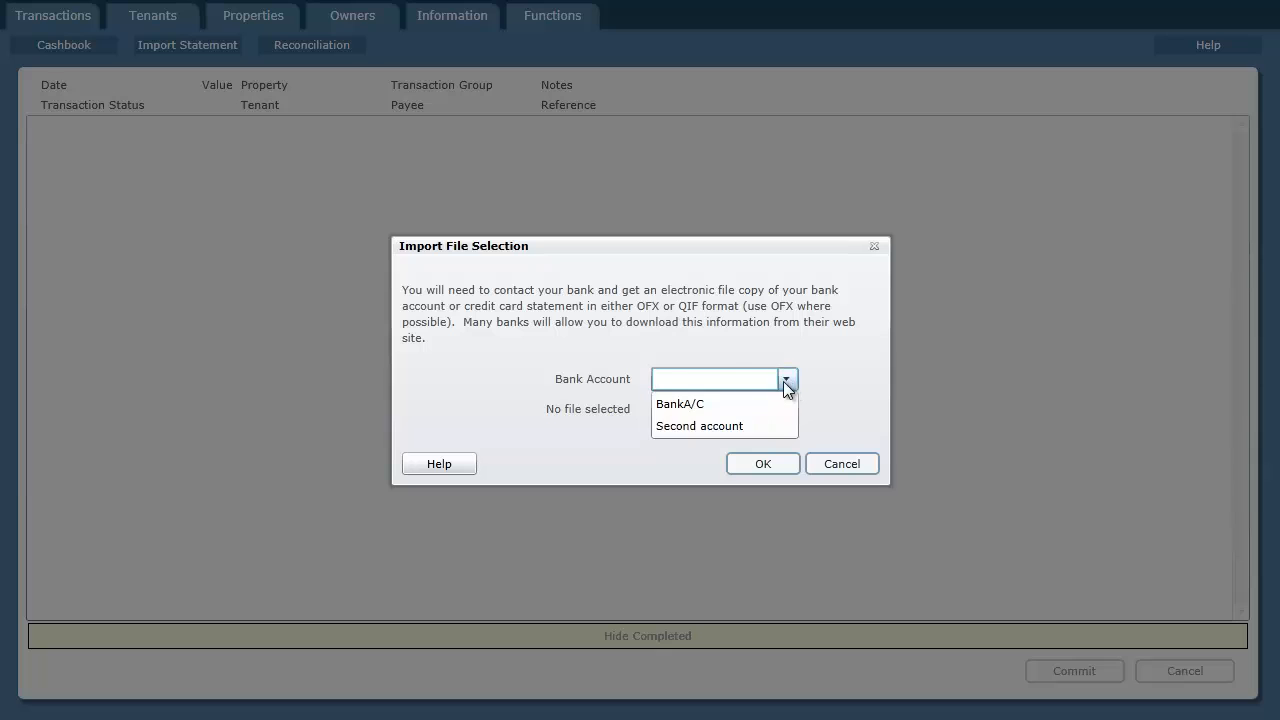
{"action": "left_click", "coordinate": [716, 404]}
{"action": "left_click", "coordinate": [719, 409]}
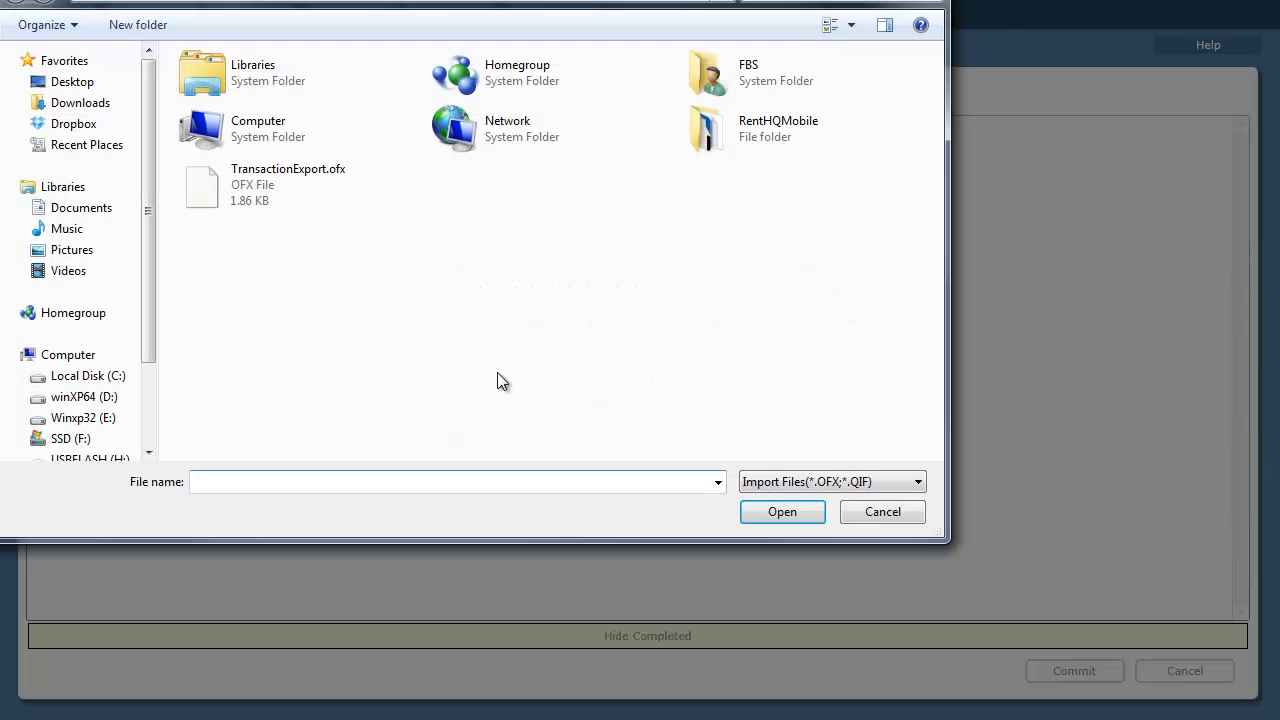
{"action": "left_click", "coordinate": [245, 192]}
{"action": "left_click", "coordinate": [766, 512]}
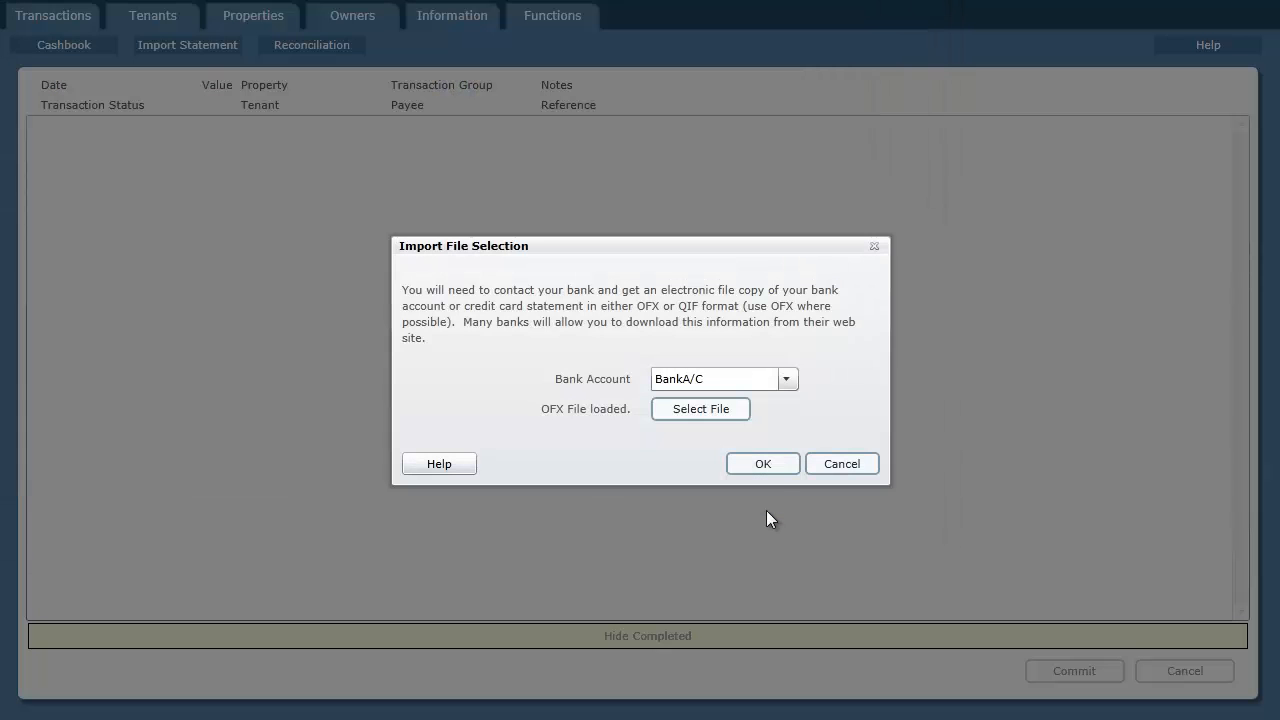
{"action": "left_click", "coordinate": [771, 465]}
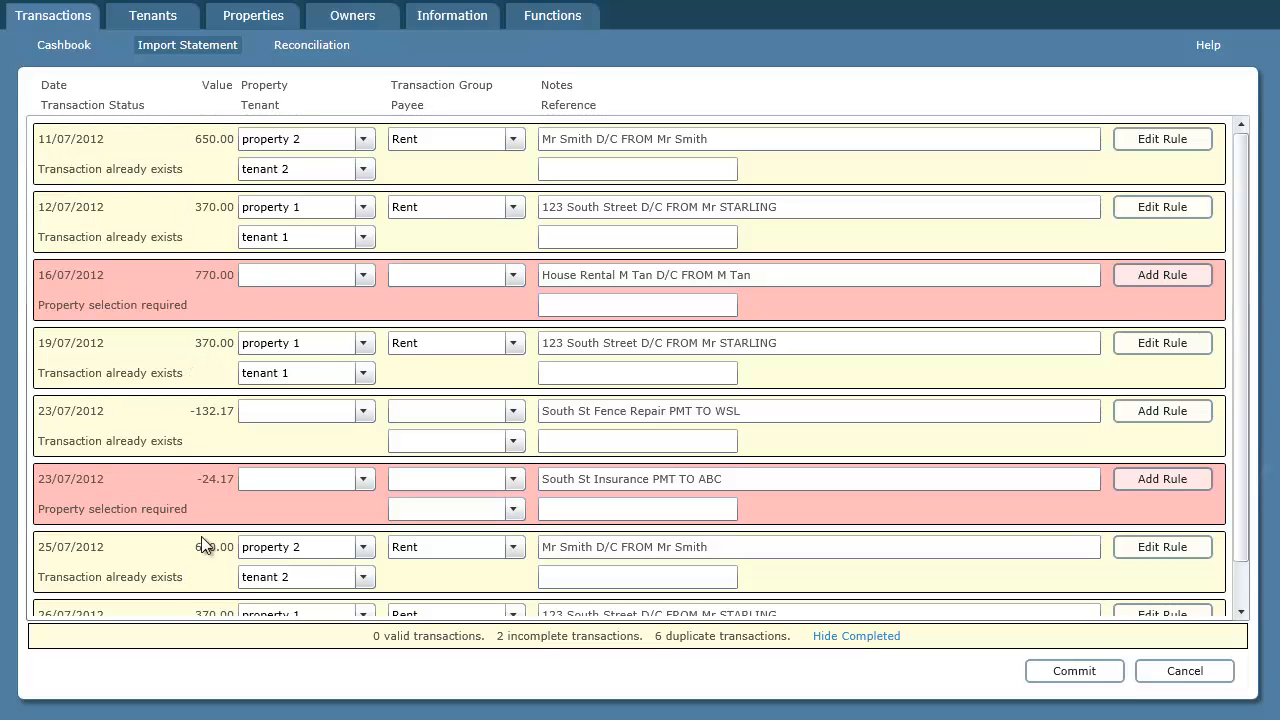
Assign the 16/07/2012 House Rental transaction of 770.00 to property 2 with transaction group MiscInc.
{"action": "left_click", "coordinate": [364, 275]}
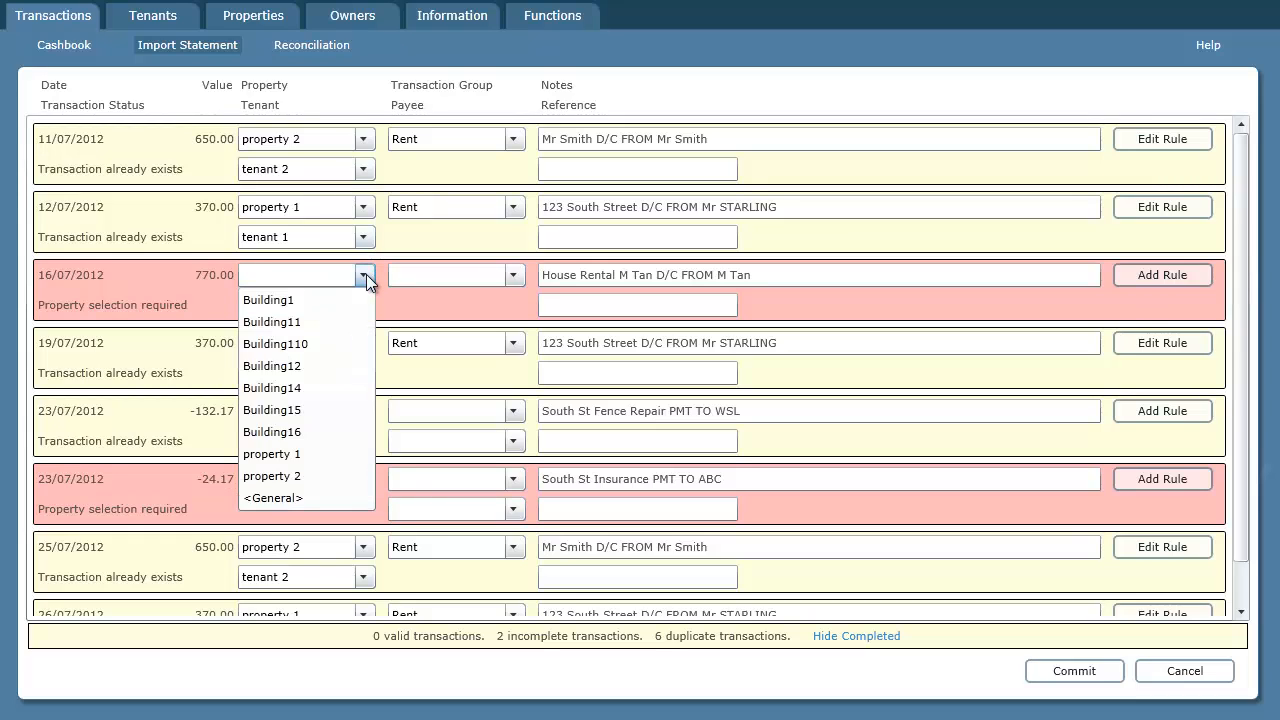
{"action": "left_click", "coordinate": [300, 476]}
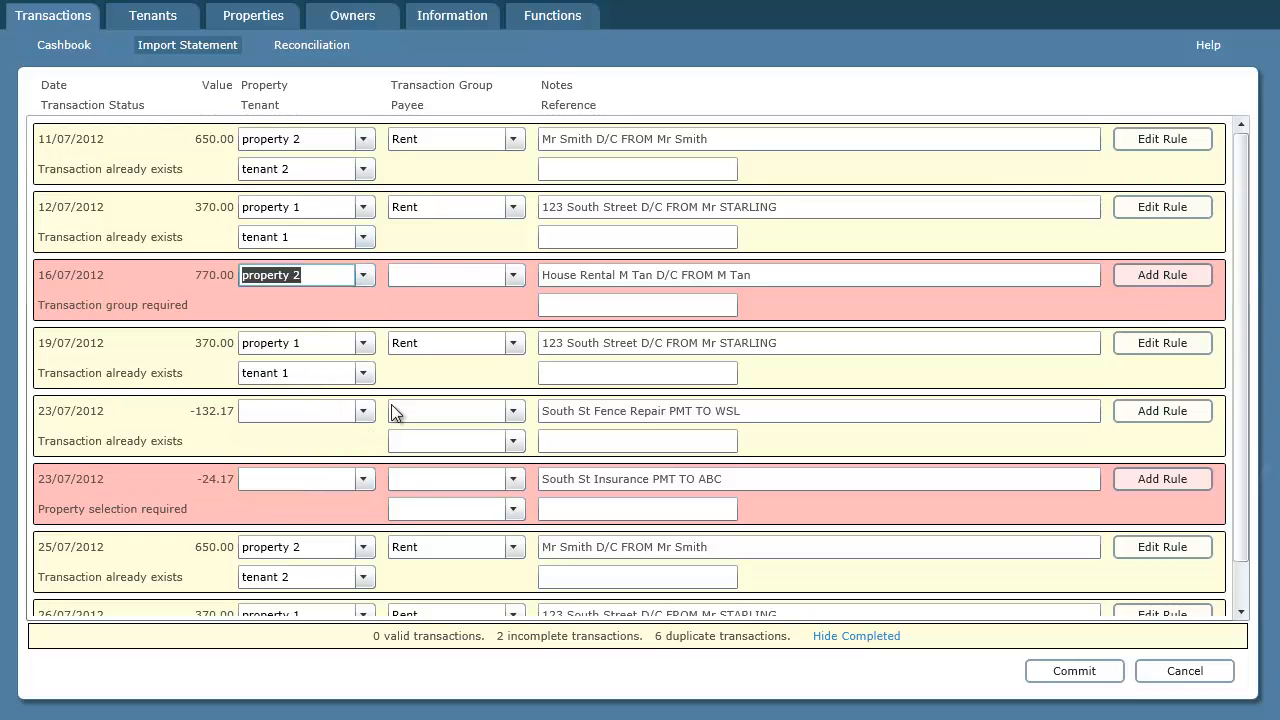
{"action": "left_click", "coordinate": [513, 275]}
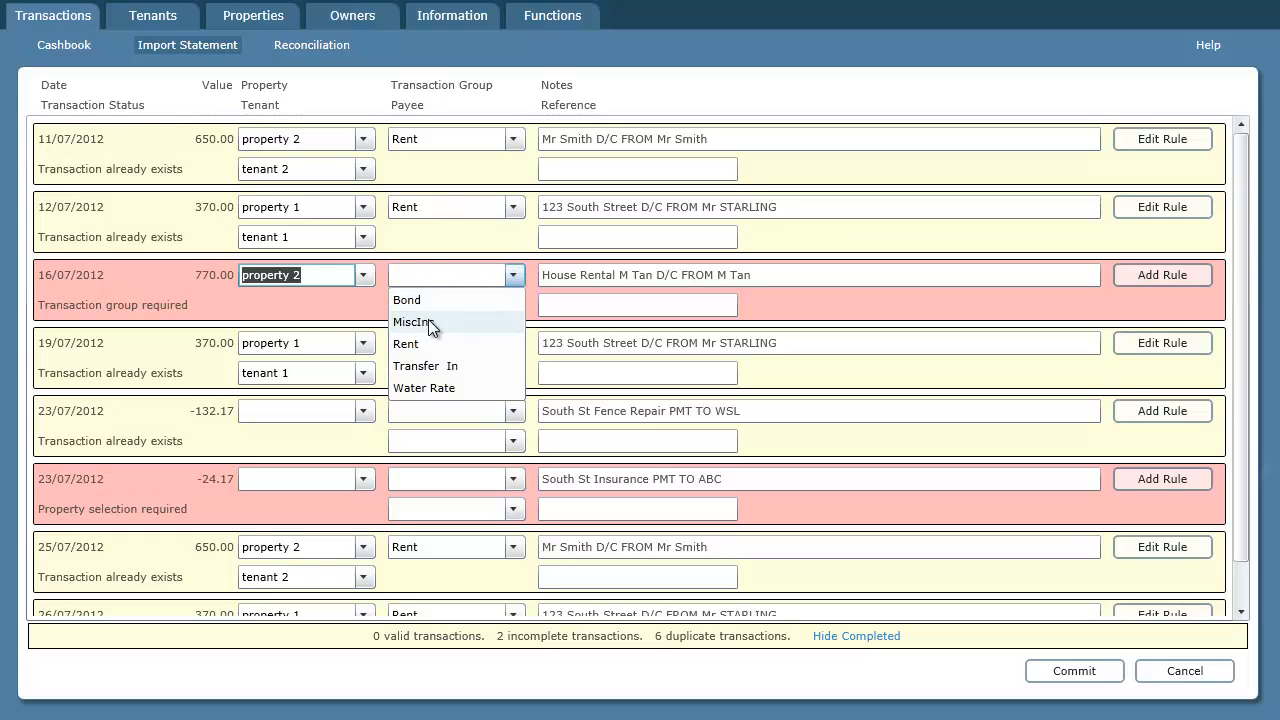
{"action": "left_click", "coordinate": [433, 322]}
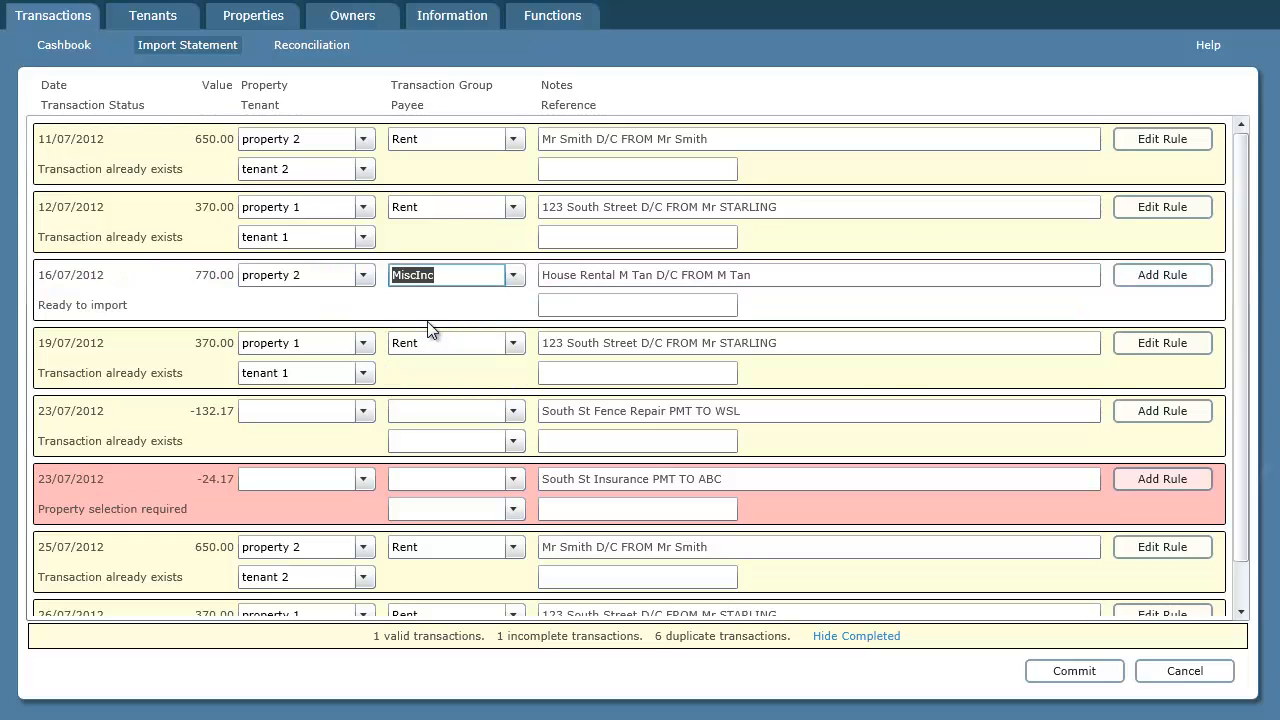
Assign the 23/07/2012 South St Insurance payment to Building15 with transaction group Insurance, and commit the import.
{"action": "left_click", "coordinate": [362, 479]}
{"action": "left_click", "coordinate": [300, 614]}
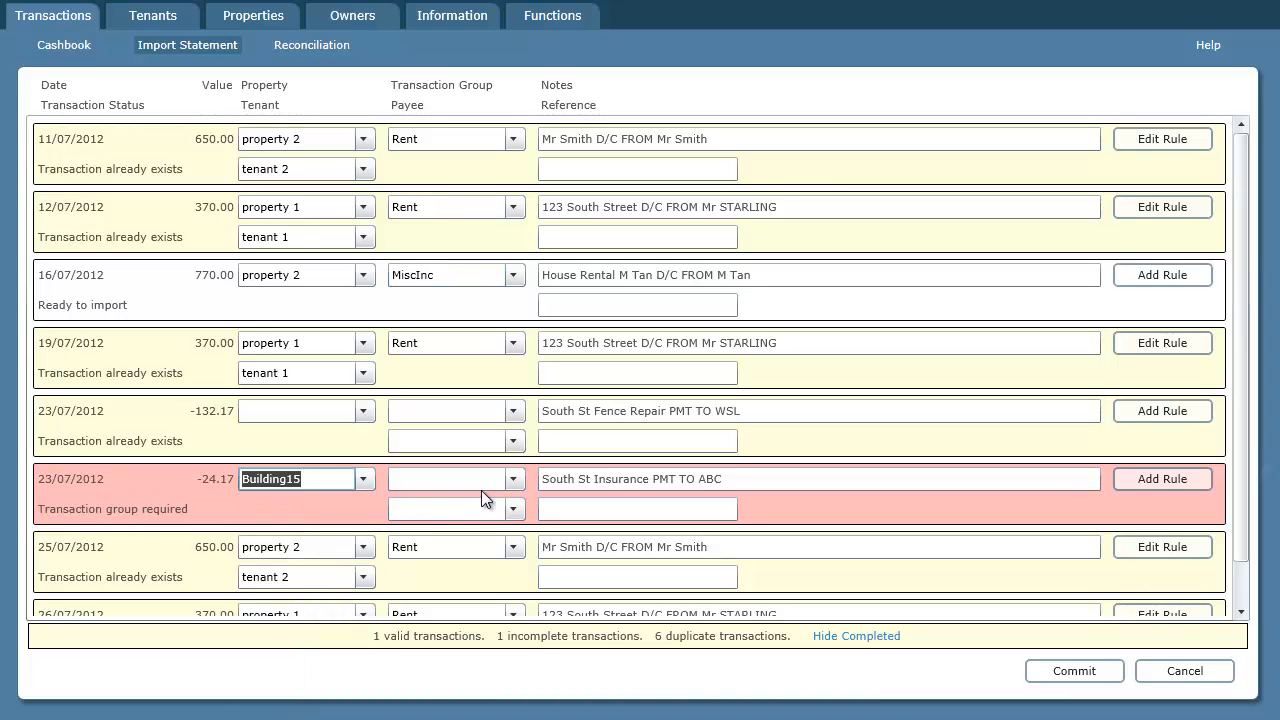
{"action": "left_click", "coordinate": [512, 481]}
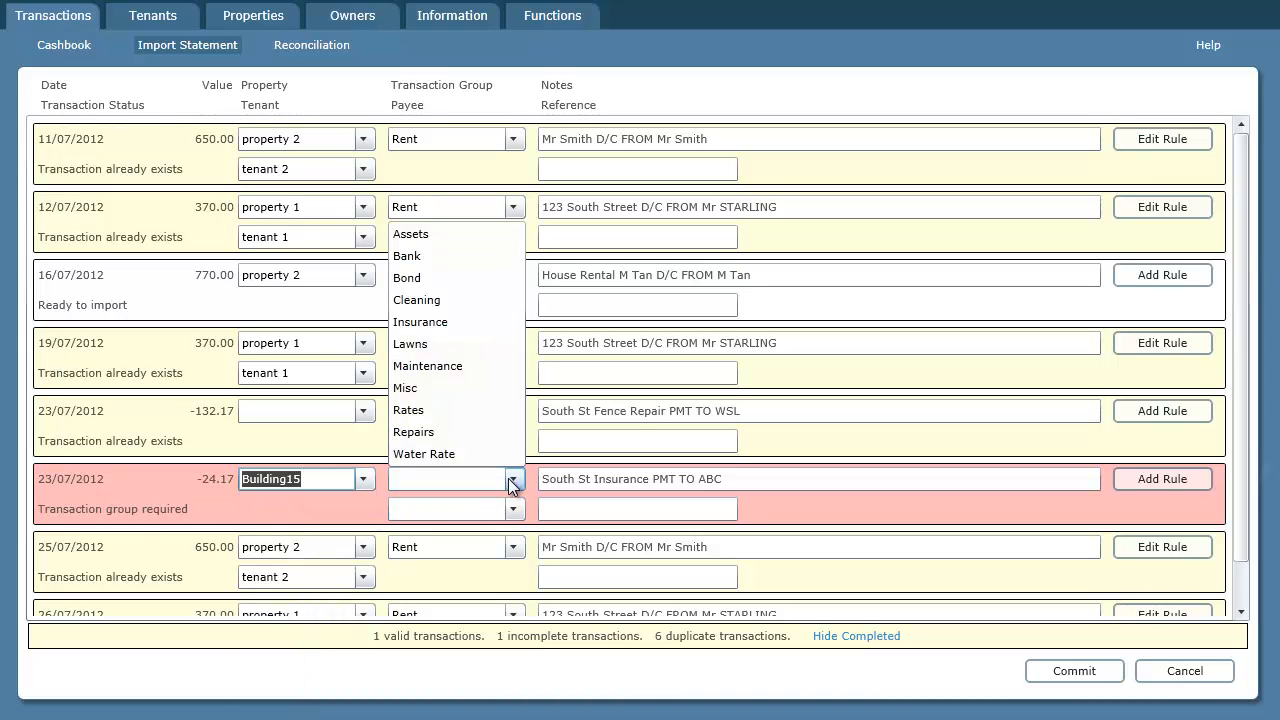
{"action": "left_click", "coordinate": [440, 322]}
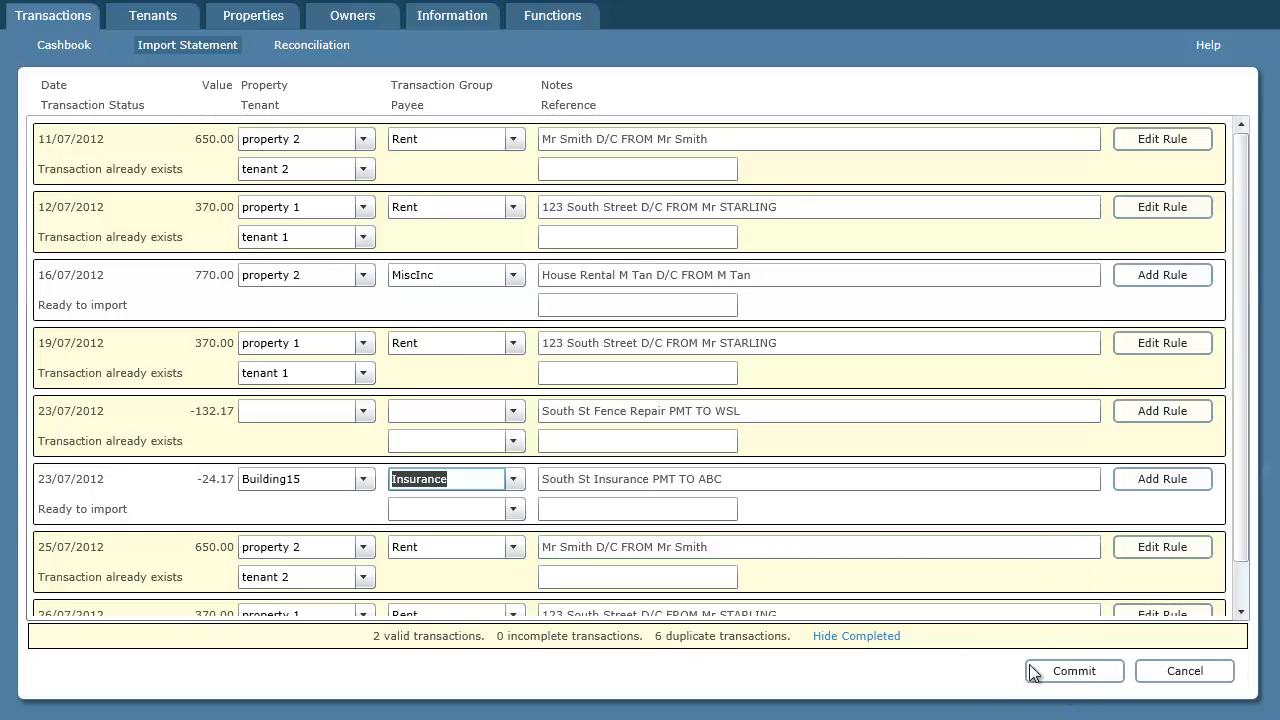
{"action": "left_click", "coordinate": [1060, 674]}
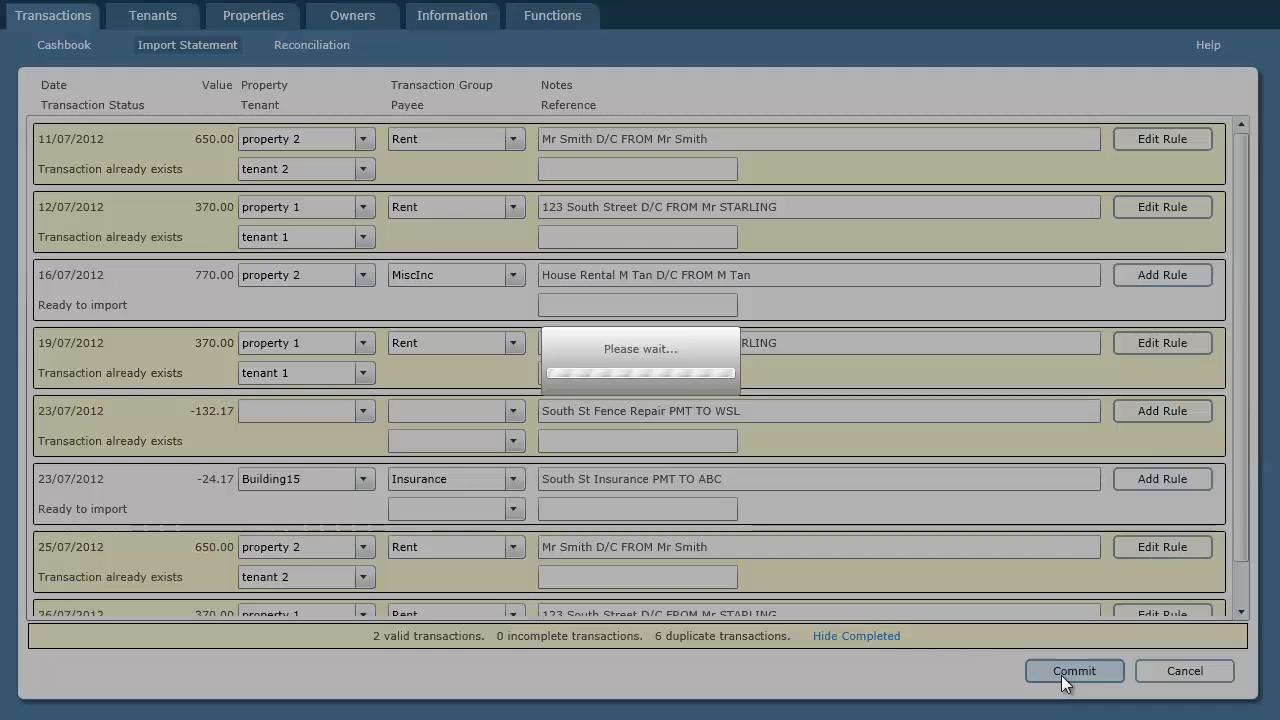